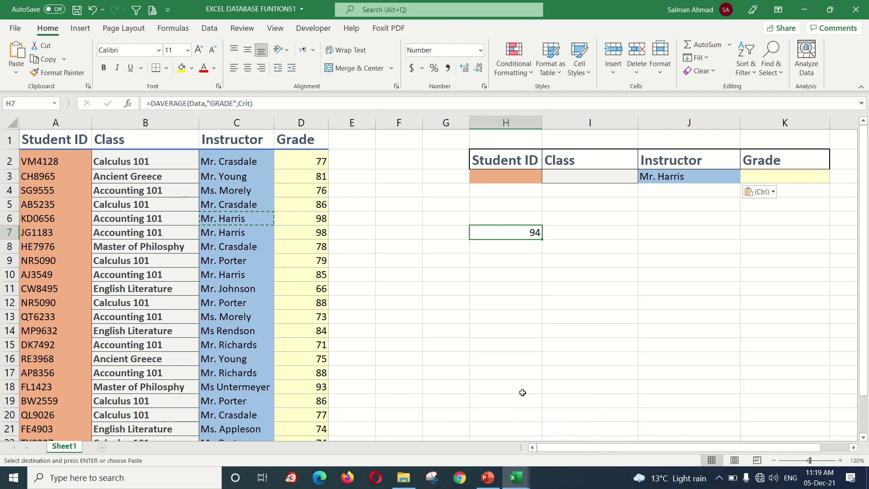
# Leave H7 showing the DAVERAGE result of 94 for Mr. Harris.
pyautogui.click(211, 303)
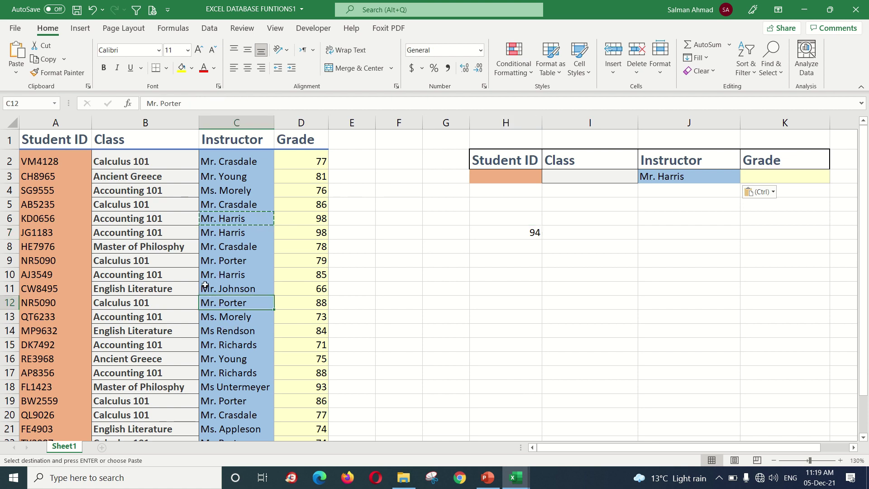
pyautogui.moveTo(54, 141); pyautogui.dragTo(286, 435)
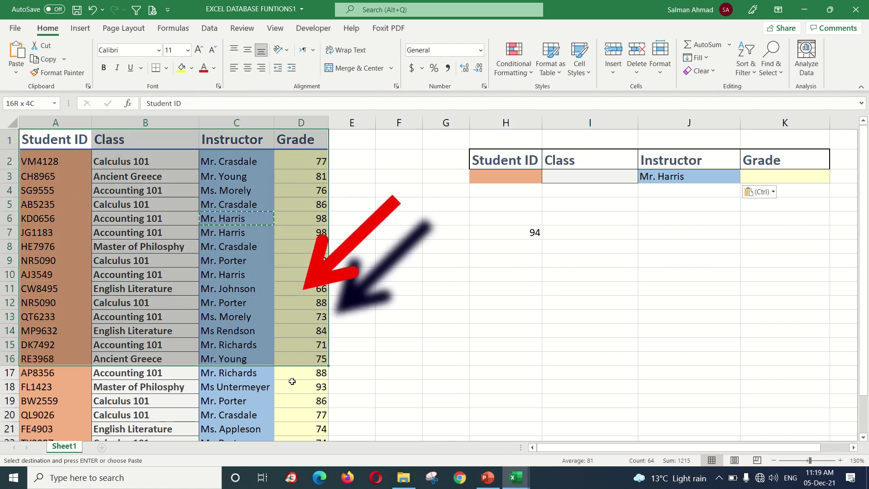
pyautogui.moveTo(286, 435); pyautogui.dragTo(287, 413)
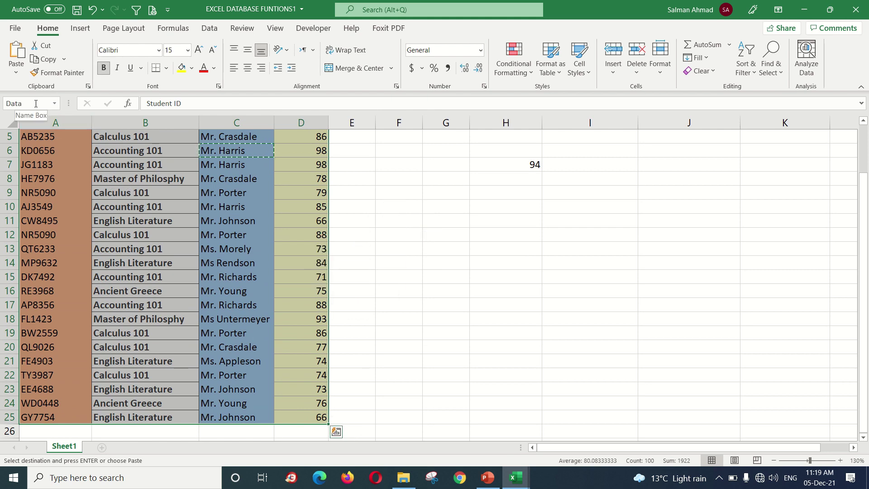
pyautogui.click(32, 103)
pyautogui.press('Return')
pyautogui.click(411, 256)
pyautogui.scroll(2, 455, 207)
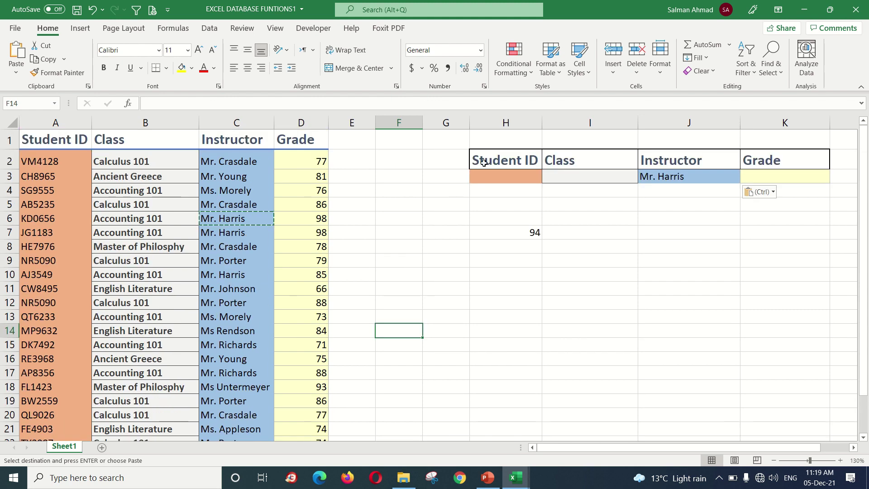
pyautogui.moveTo(484, 163); pyautogui.dragTo(762, 181)
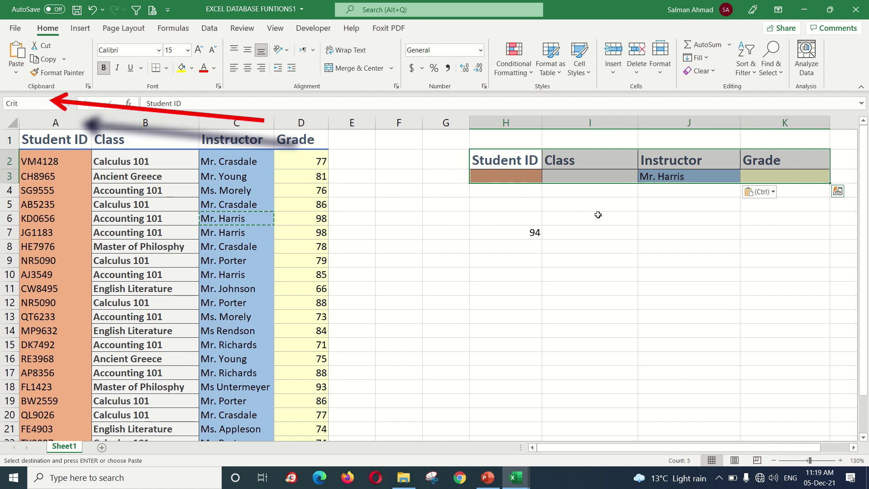
pyautogui.click(618, 288)
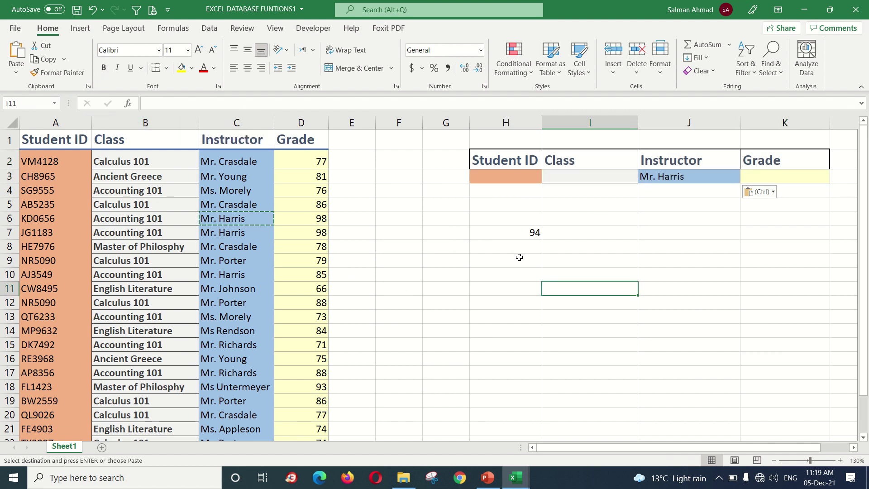
pyautogui.click(521, 234)
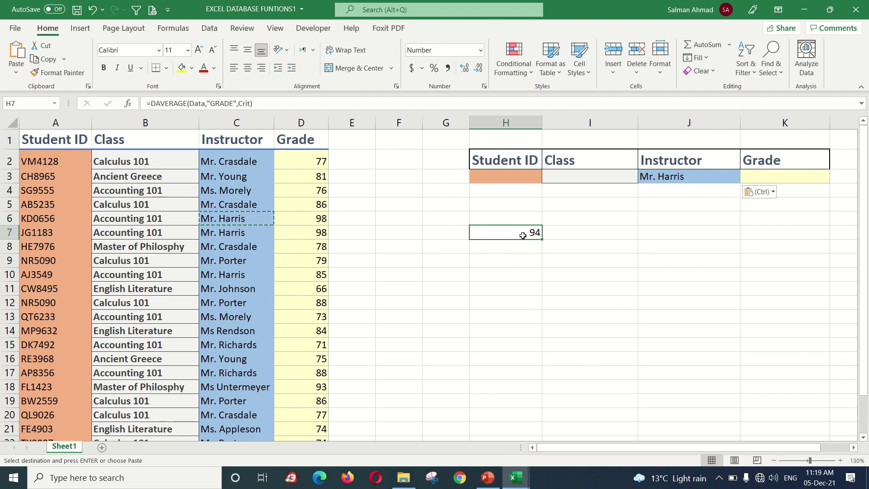
pyautogui.press('Delete')
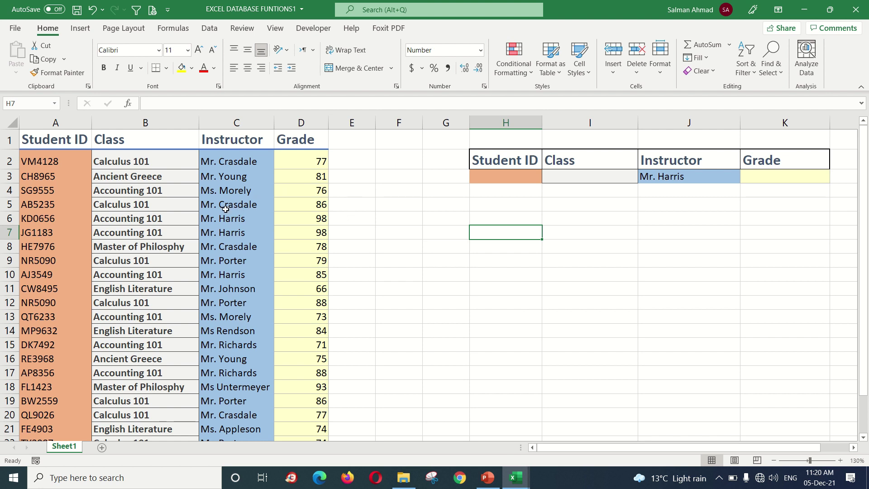
# Clear Mr. Harris from J3 and copy Calculus 101 from B2 into the Class criterion I3.
pyautogui.click(667, 180)
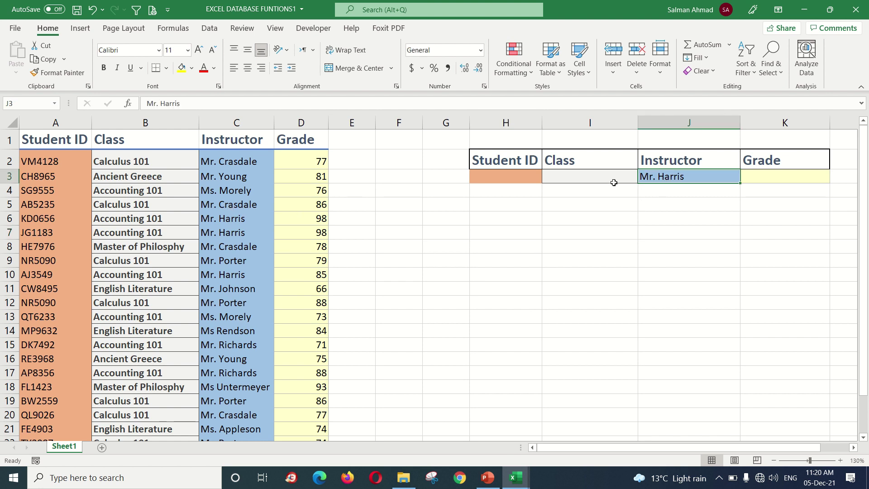
pyautogui.press('Delete')
pyautogui.click(134, 166)
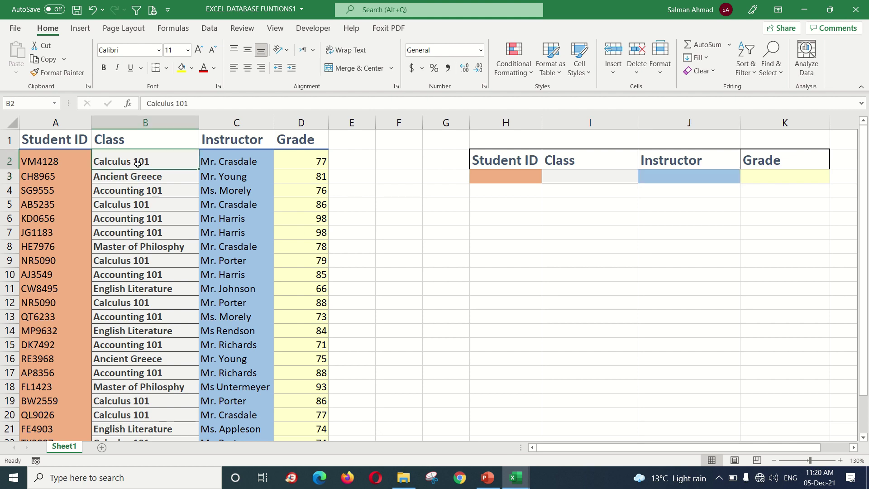
pyautogui.rightClick(135, 166)
pyautogui.click(155, 167)
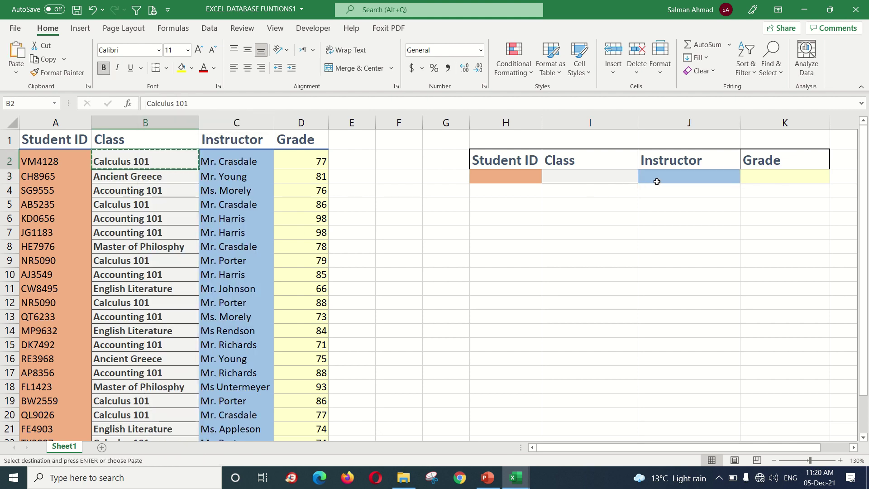
pyautogui.click(607, 176)
pyautogui.rightClick(607, 176)
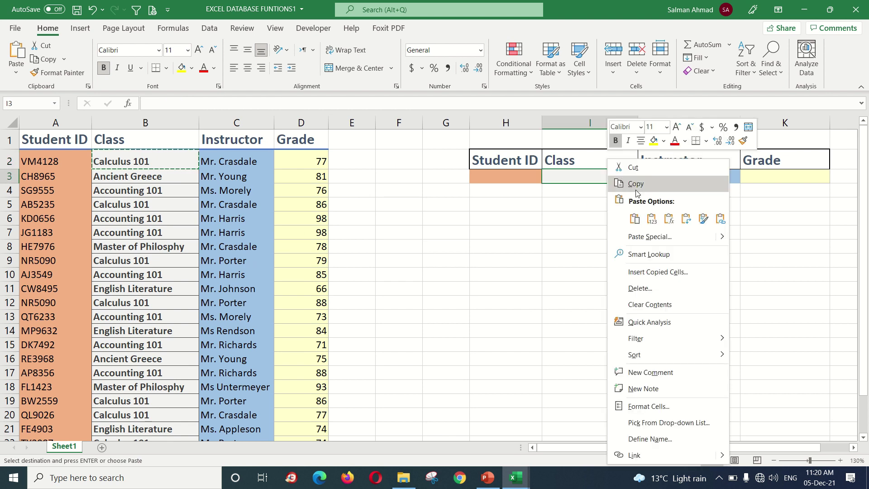
pyautogui.click(631, 218)
pyautogui.click(594, 207)
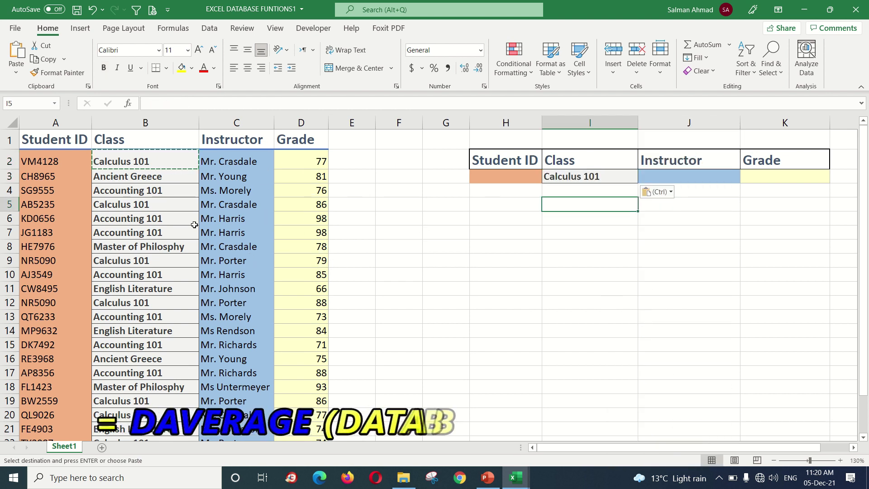
# Enter =DAVERAGE(Data,"GRADE",Crit) in H6 with H2:K3 as criteria, returning 81.
pyautogui.click(498, 219)
pyautogui.write('=')
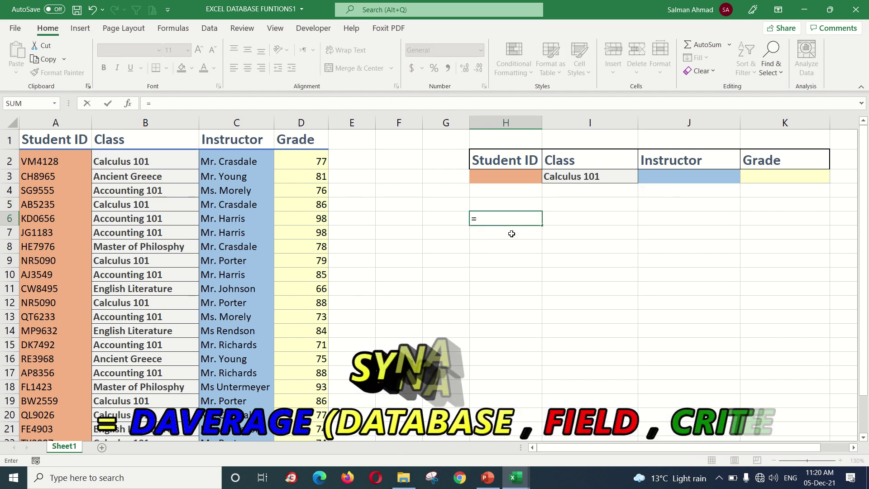
pyautogui.write('Dav')
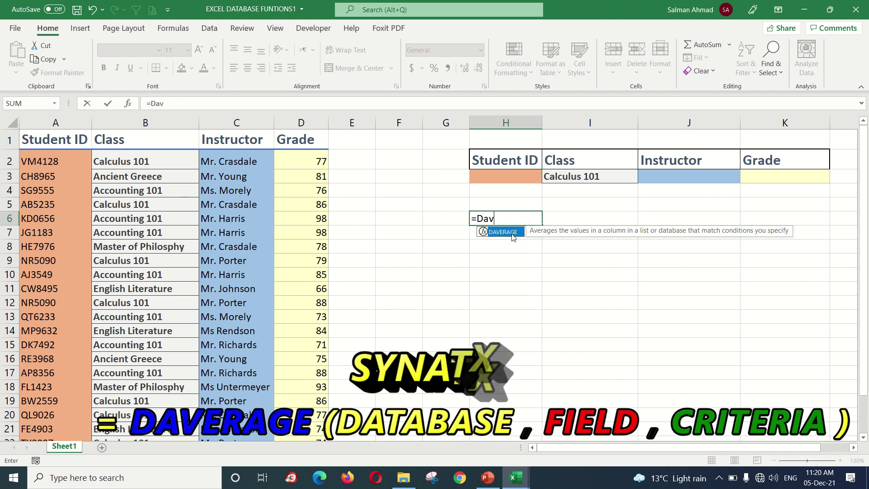
pyautogui.press('Tab')
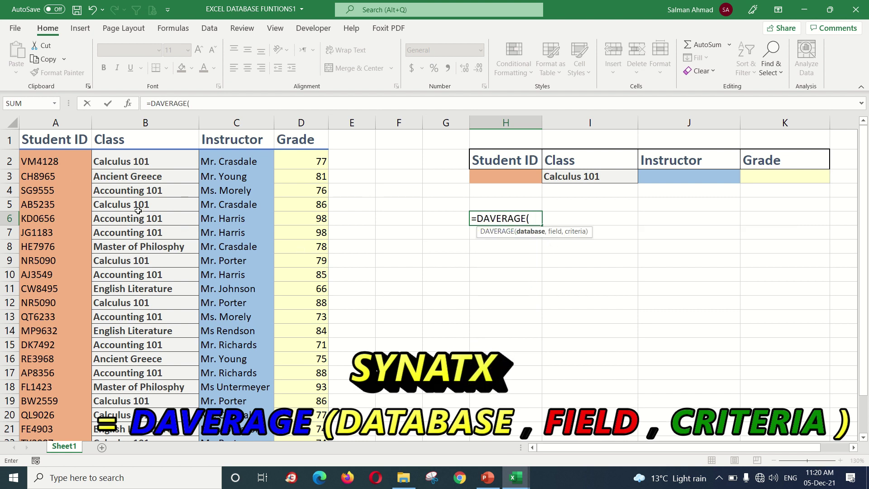
pyautogui.write('DA')
pyautogui.press('Tab')
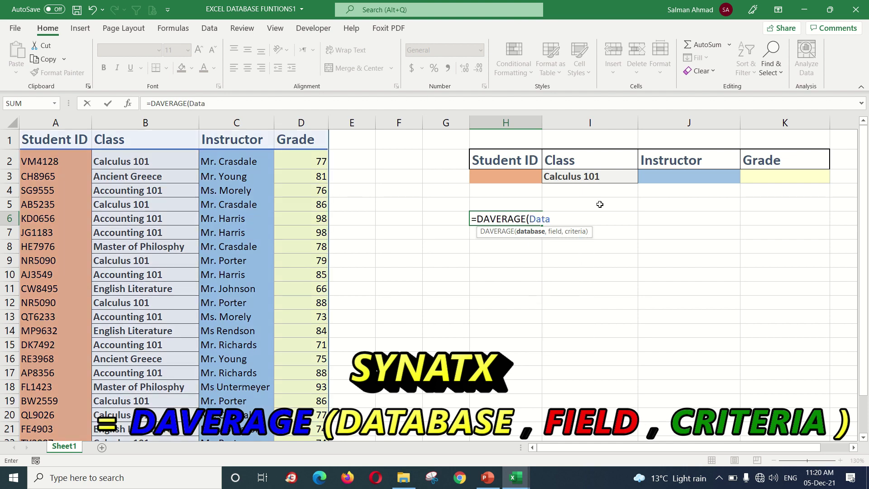
pyautogui.write(',')
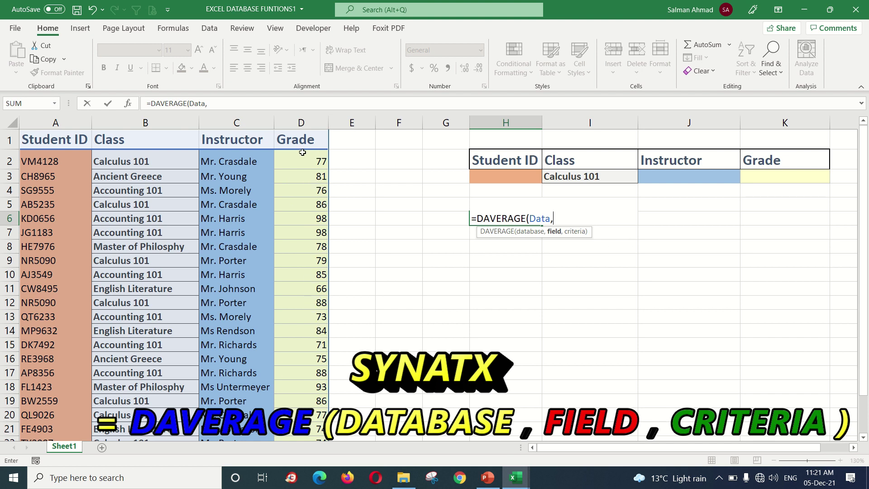
pyautogui.write('gR')
pyautogui.write('GRADE"')
pyautogui.write(',')
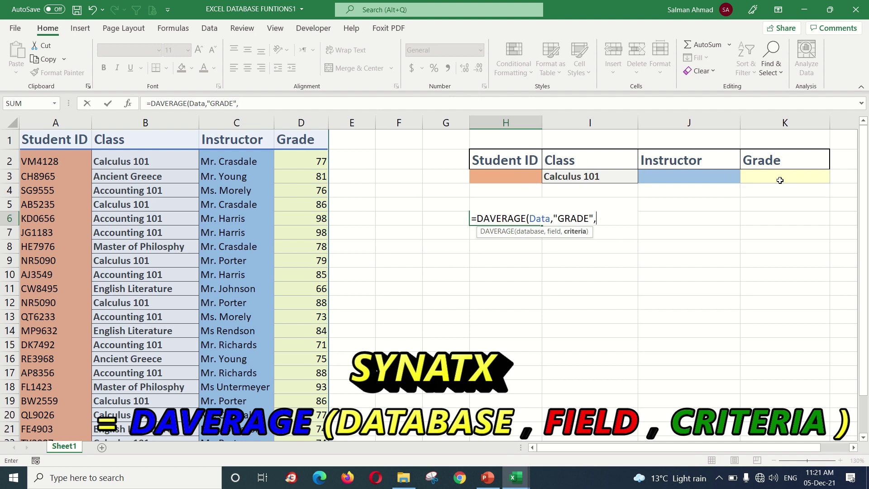
pyautogui.moveTo(510, 160); pyautogui.dragTo(754, 178)
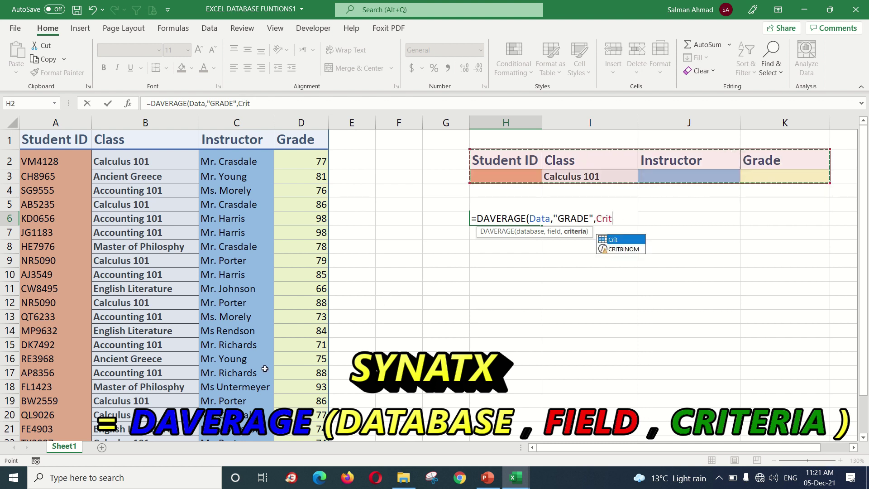
pyautogui.write(')')
pyautogui.press('Return')
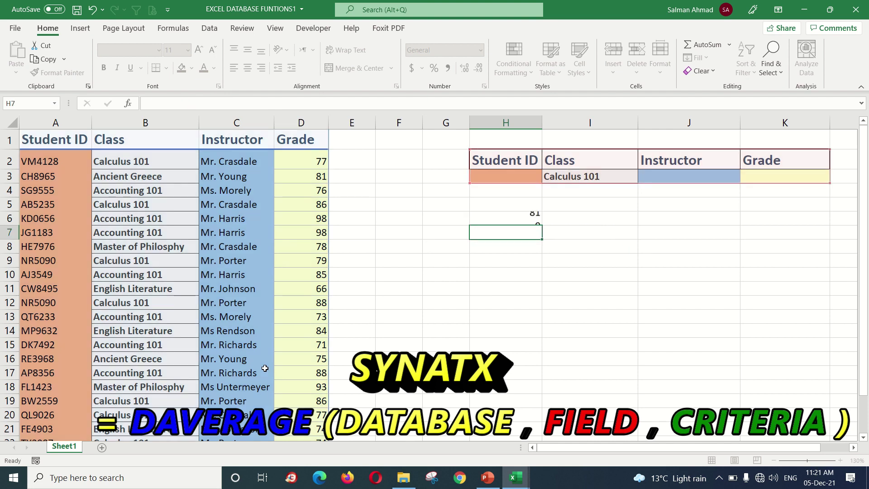
pyautogui.click(505, 219)
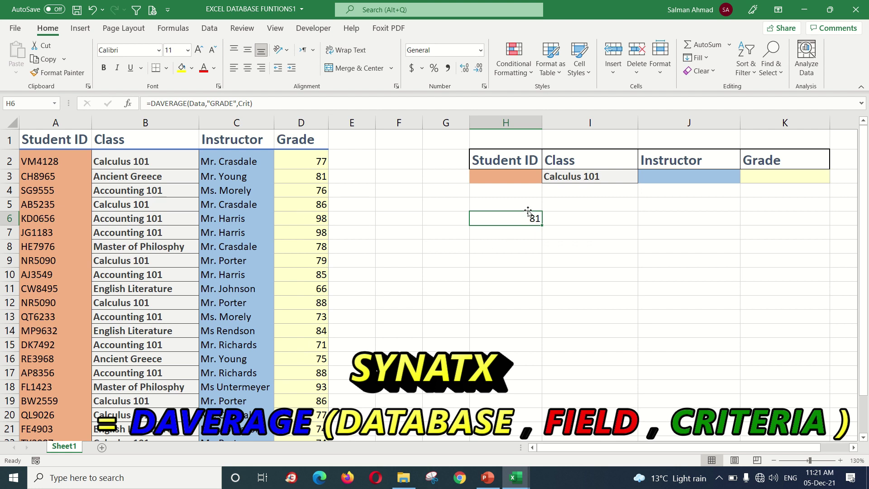
# Copy Mr. Crasdale from C5 into the Instructor criterion J3 and check H6.
pyautogui.click(669, 178)
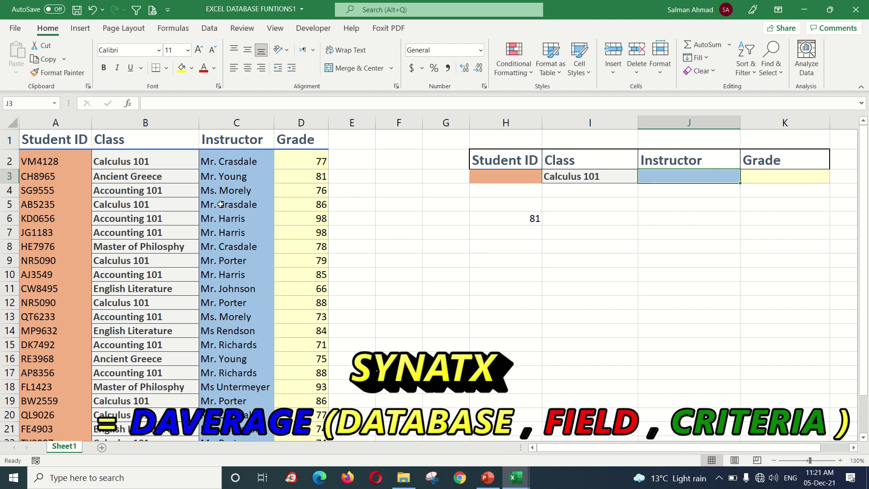
pyautogui.click(220, 204)
pyautogui.rightClick(221, 204)
pyautogui.click(238, 167)
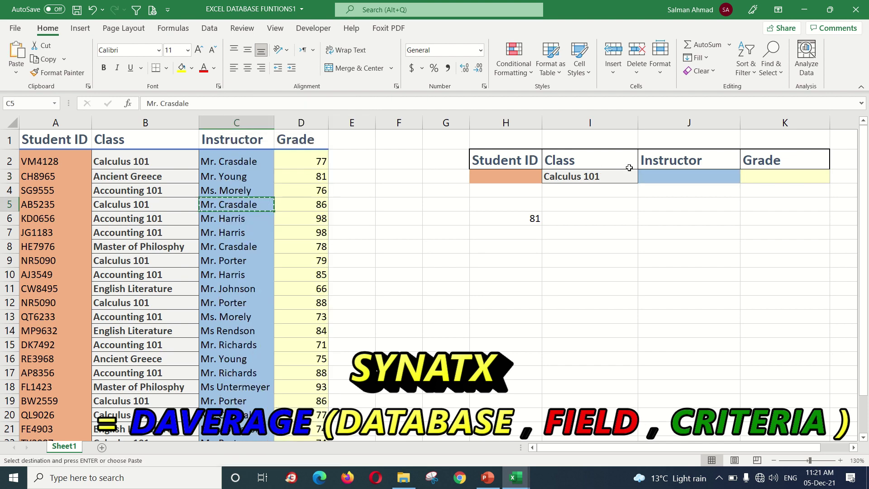
pyautogui.rightClick(648, 175)
pyautogui.click(679, 219)
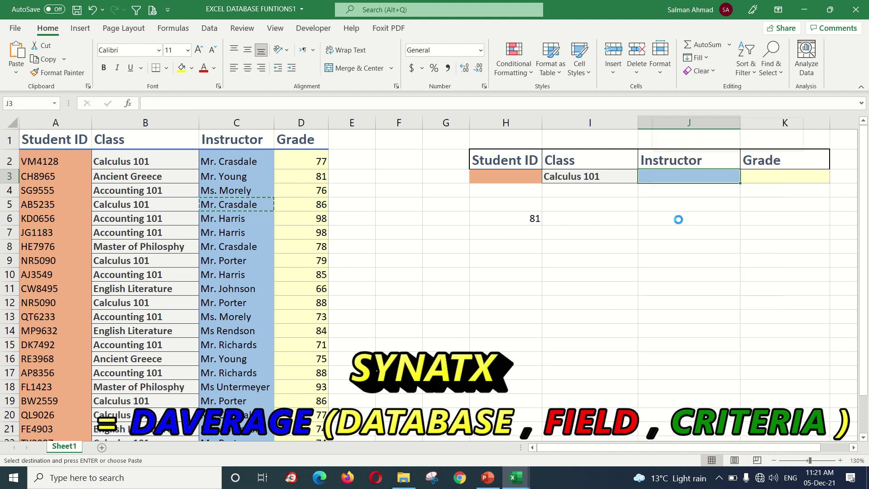
pyautogui.click(532, 219)
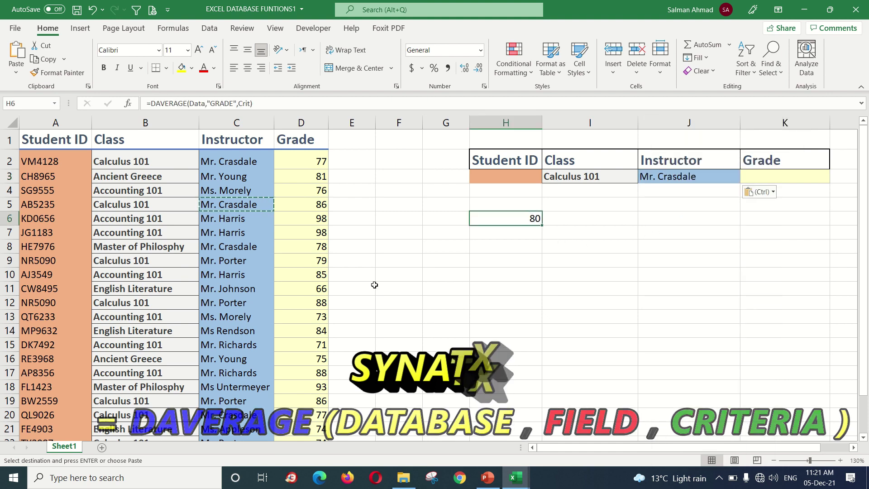
# Clear J3 and paste Mr. Crasdale into it again, so H6 averages 80.
pyautogui.click(655, 181)
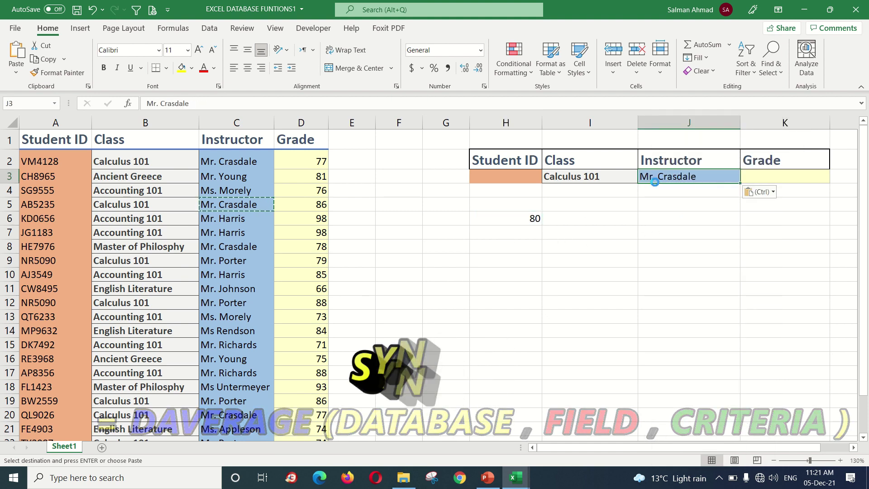
pyautogui.press('Delete')
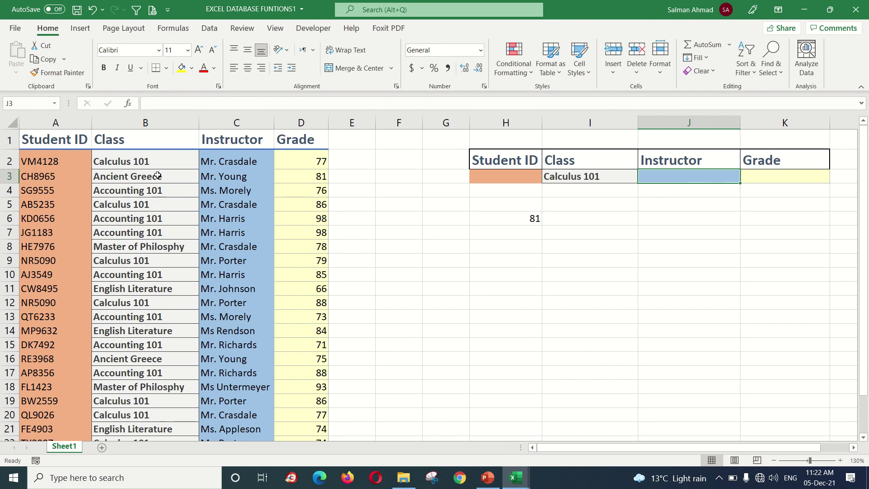
pyautogui.rightClick(221, 205)
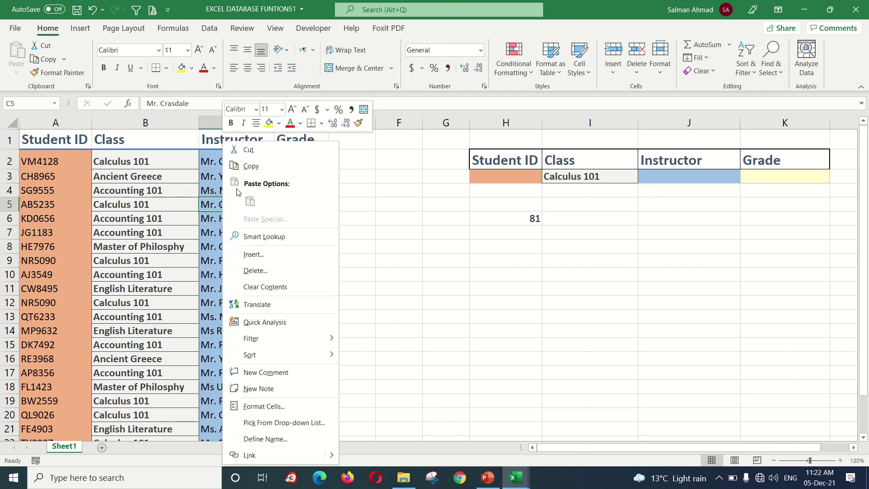
pyautogui.click(253, 165)
pyautogui.click(666, 178)
pyautogui.rightClick(666, 177)
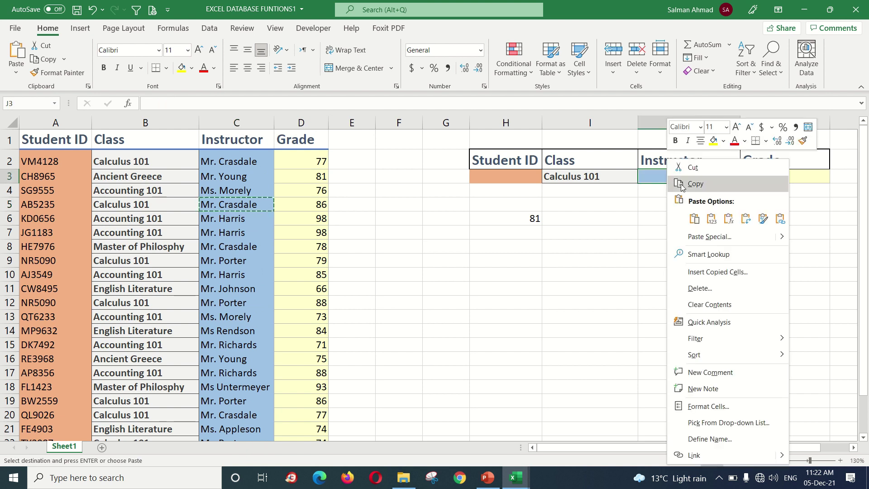
pyautogui.click(694, 216)
pyautogui.click(582, 258)
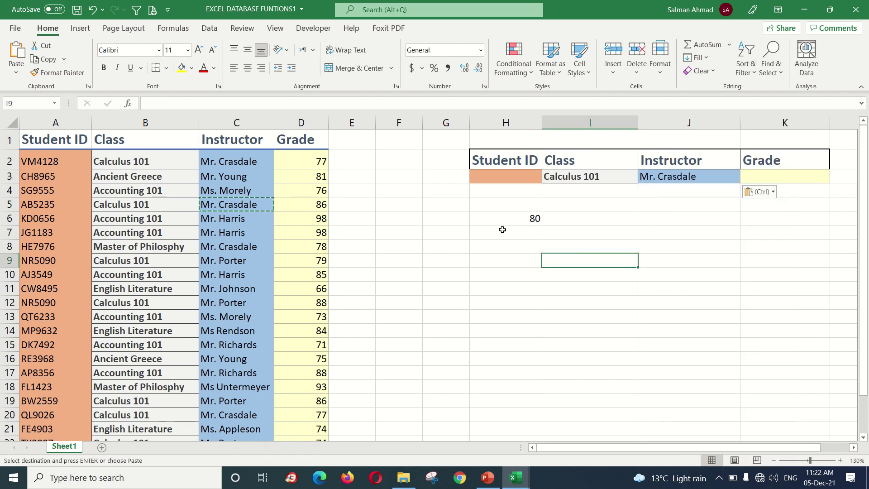
# Copy Accounting 101 from B10 into the Class criterion I3.
pyautogui.click(148, 276)
pyautogui.rightClick(148, 277)
pyautogui.click(186, 166)
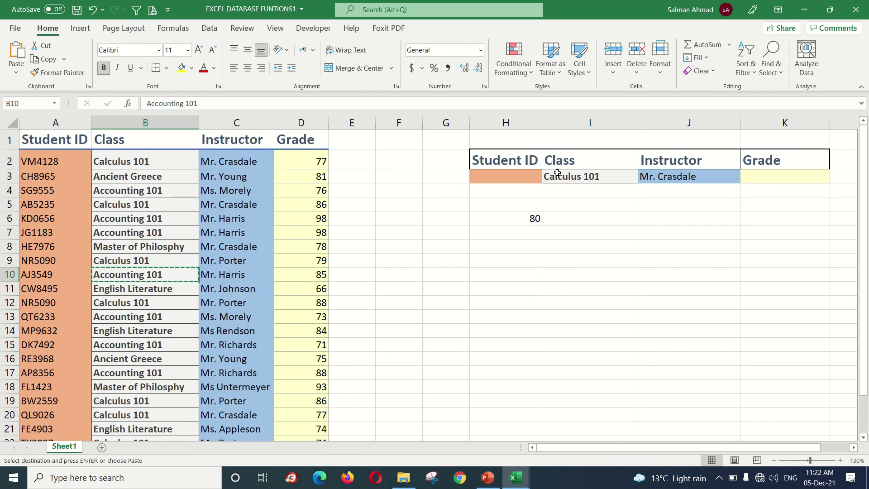
pyautogui.click(580, 176)
pyautogui.rightClick(579, 177)
pyautogui.click(601, 205)
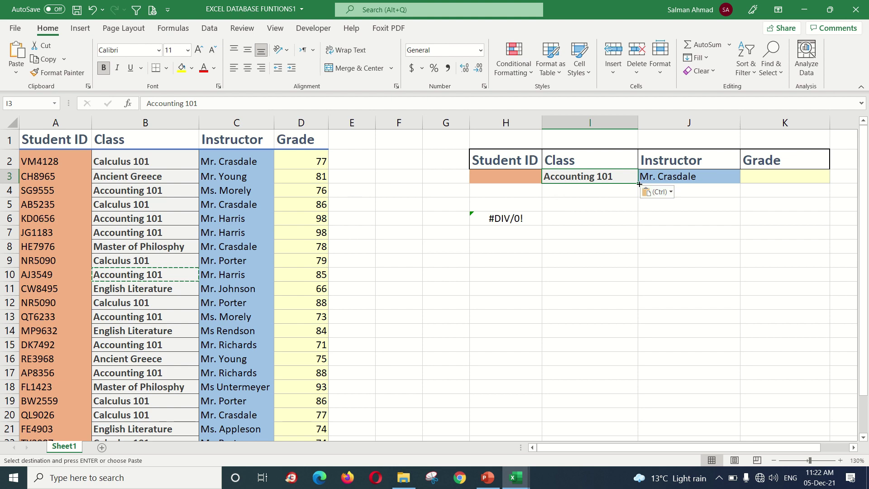
# Copy Mr. Harris from C10 into the Instructor criterion J3.
pyautogui.click(674, 176)
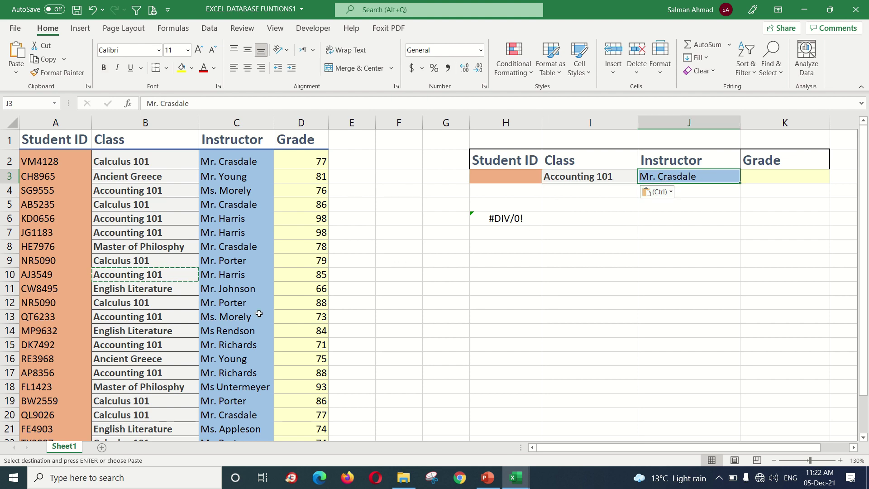
pyautogui.click(228, 274)
pyautogui.rightClick(229, 275)
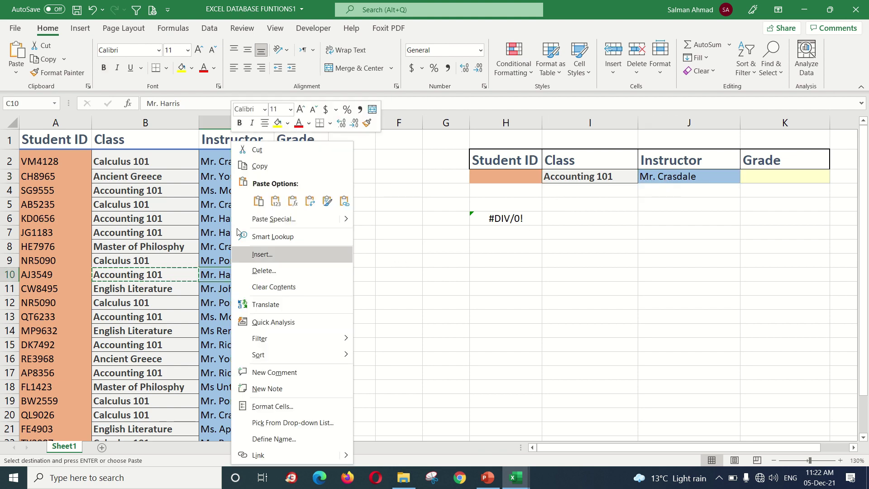
pyautogui.click(259, 166)
pyautogui.rightClick(654, 176)
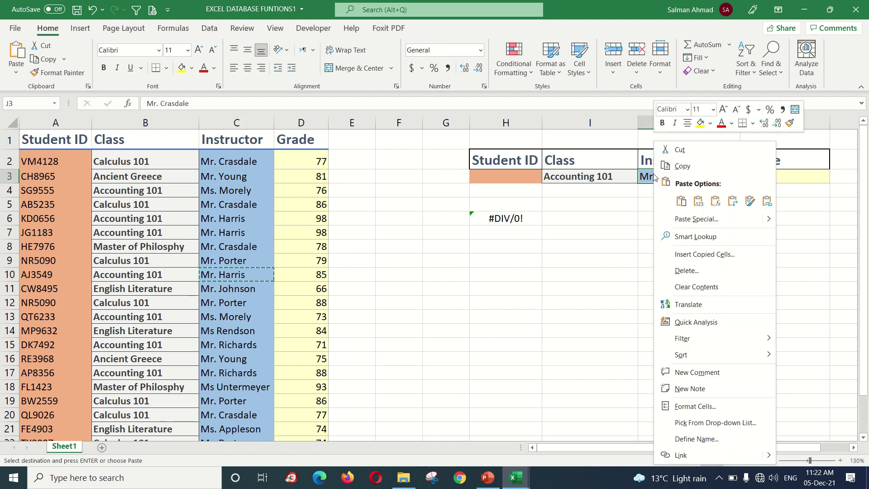
pyautogui.click(681, 201)
pyautogui.click(574, 250)
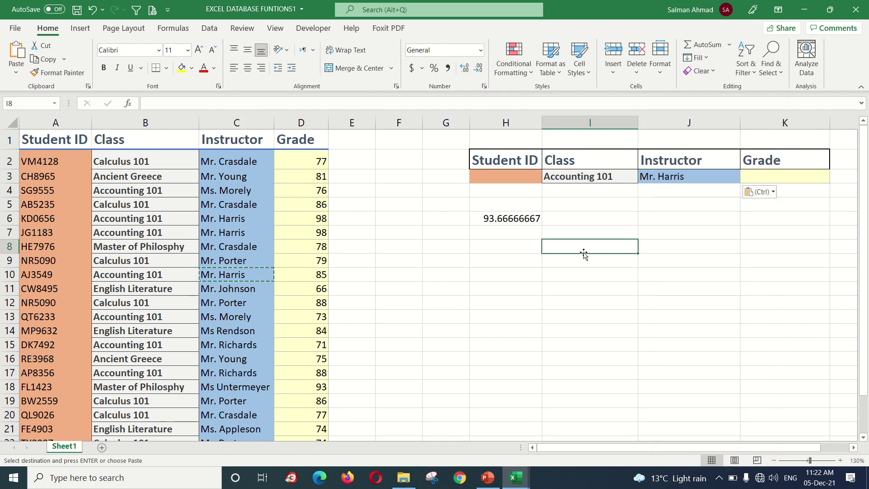
# Reduce H6's decimal places so the average shows 93.67.
pyautogui.click(523, 222)
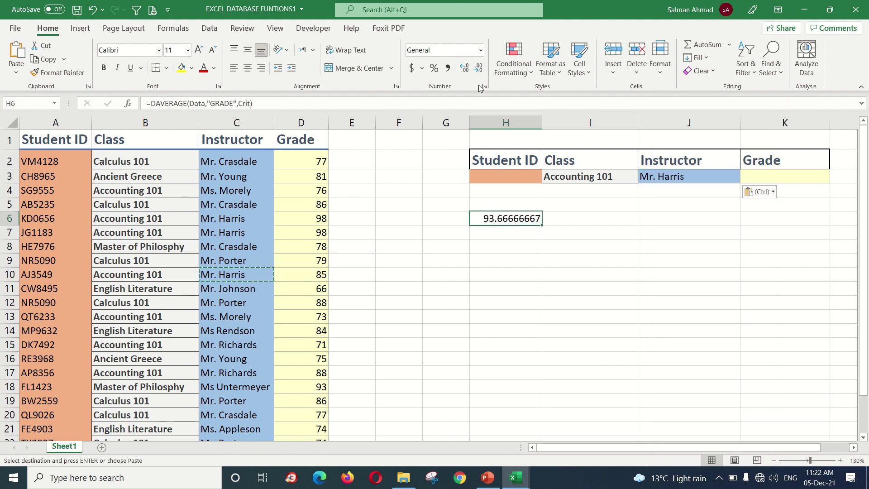
pyautogui.click(478, 69)
pyautogui.click(478, 69)
pyautogui.doubleClick(478, 69)
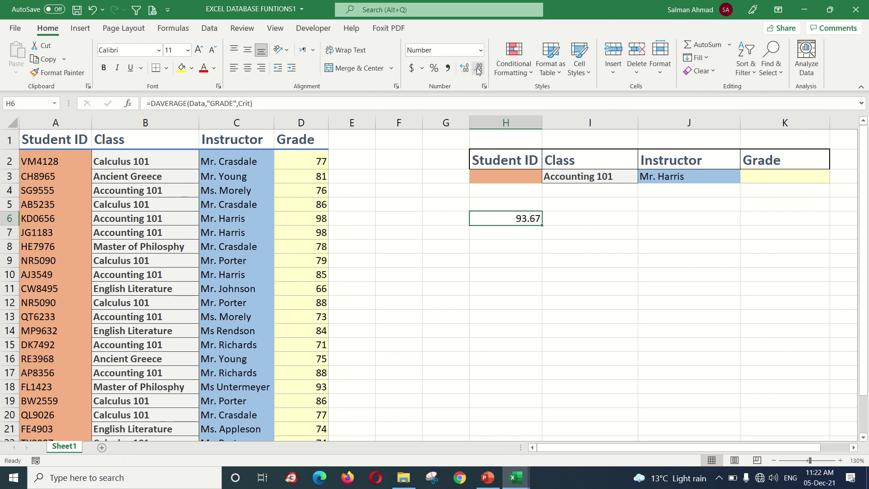
pyautogui.click(564, 216)
pyautogui.click(521, 220)
# Clear J3, then paste Mr. Harris from C6 back into it.
pyautogui.click(658, 179)
pyautogui.press('Delete')
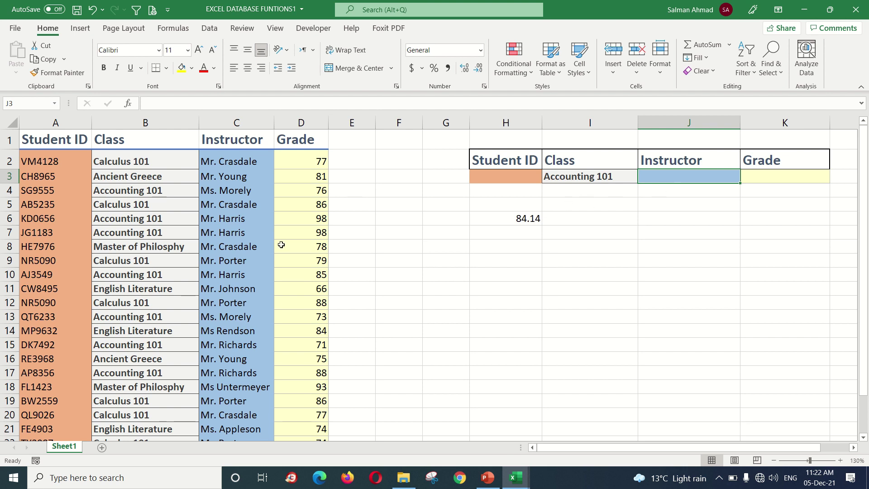
pyautogui.click(235, 219)
pyautogui.rightClick(234, 219)
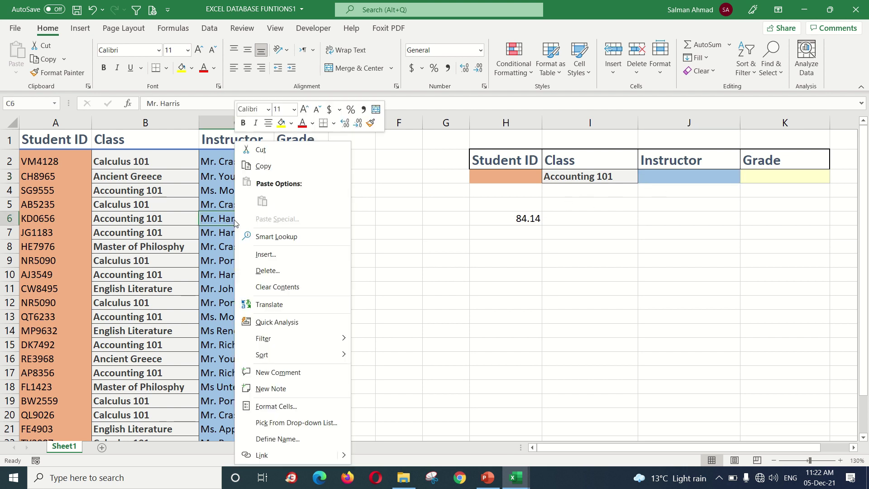
pyautogui.click(262, 167)
pyautogui.click(650, 176)
pyautogui.rightClick(650, 177)
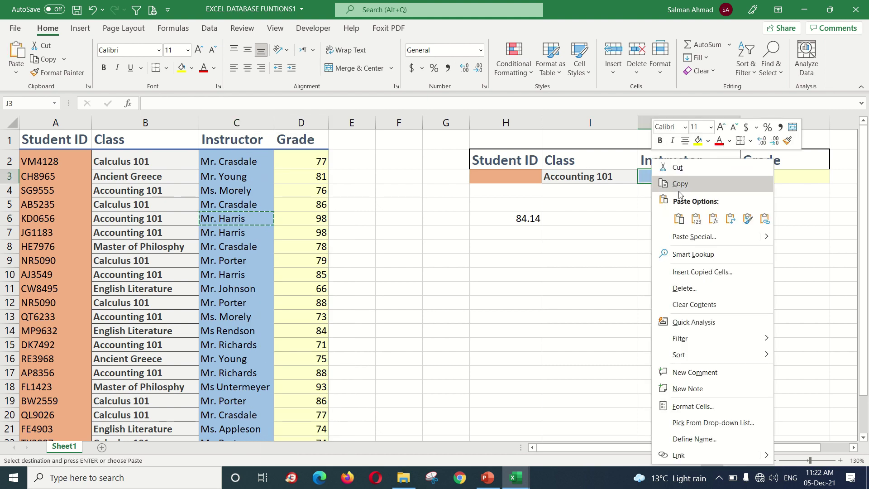
pyautogui.click(679, 218)
pyautogui.click(596, 249)
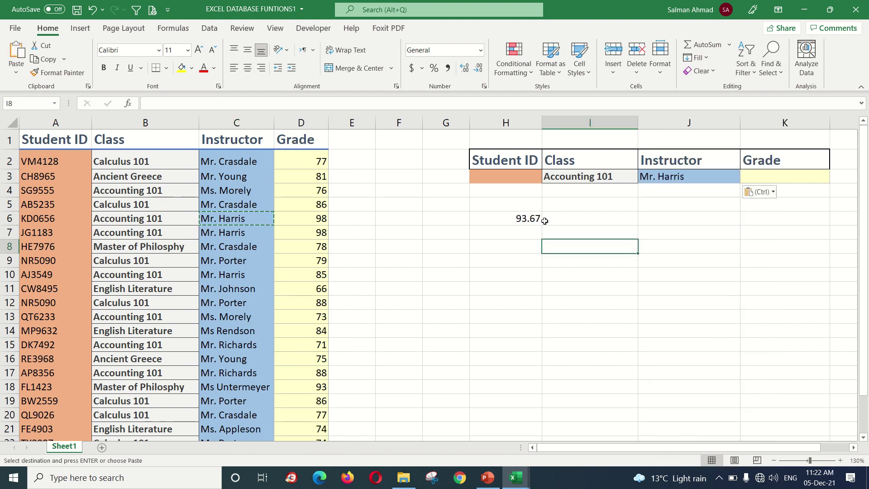
# Delete the DAVERAGE formula from H6, leaving the cell empty.
pyautogui.click(516, 180)
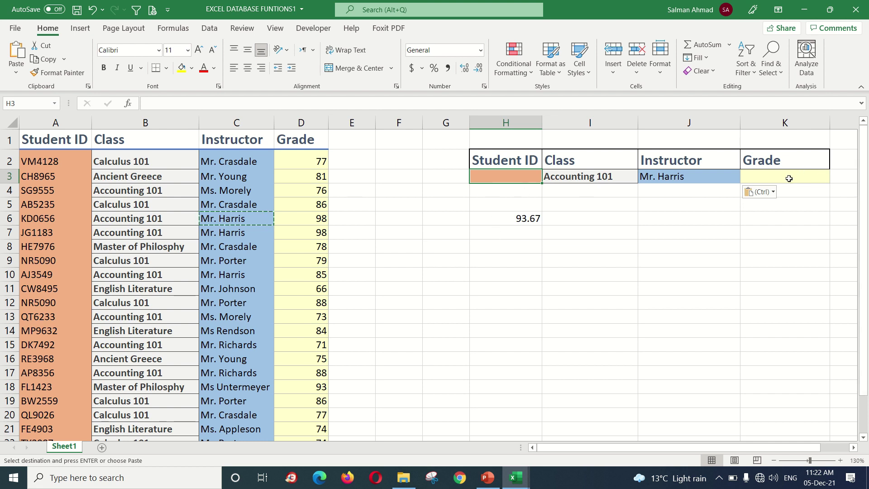
pyautogui.click(765, 177)
pyautogui.click(623, 286)
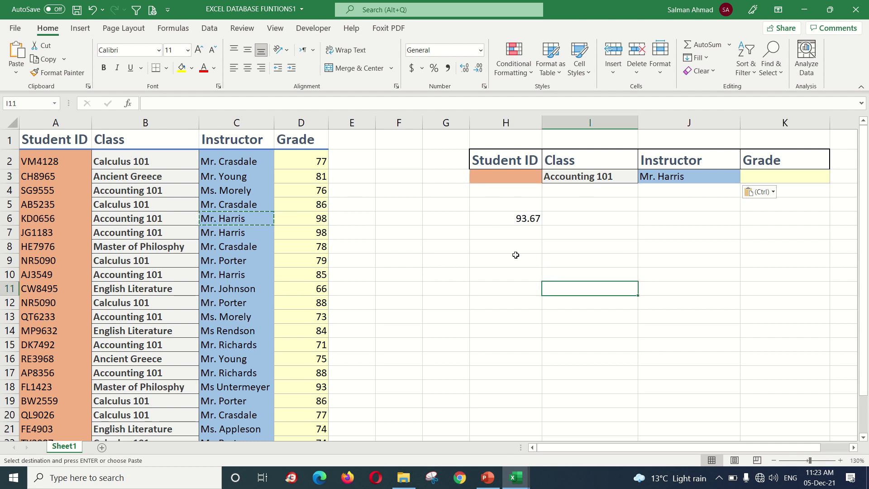
pyautogui.click(521, 219)
pyautogui.press('Delete')
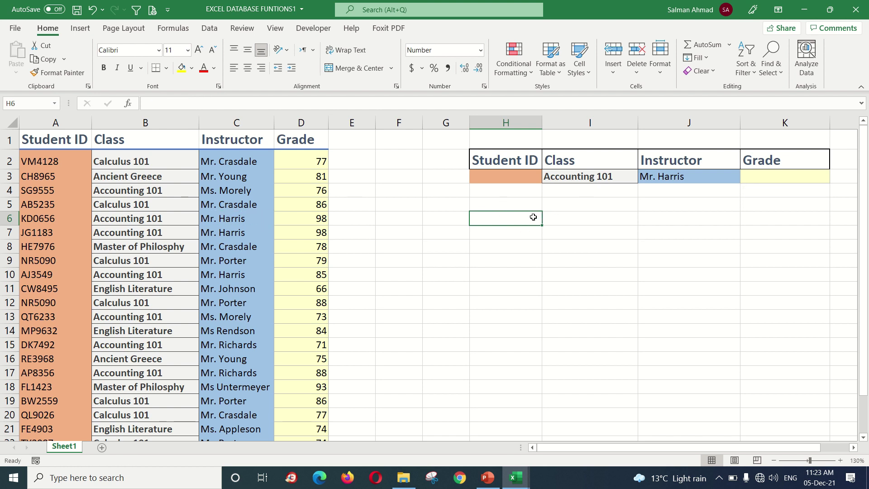
pyautogui.doubleClick(533, 217)
pyautogui.press('Escape')
pyautogui.click(312, 144)
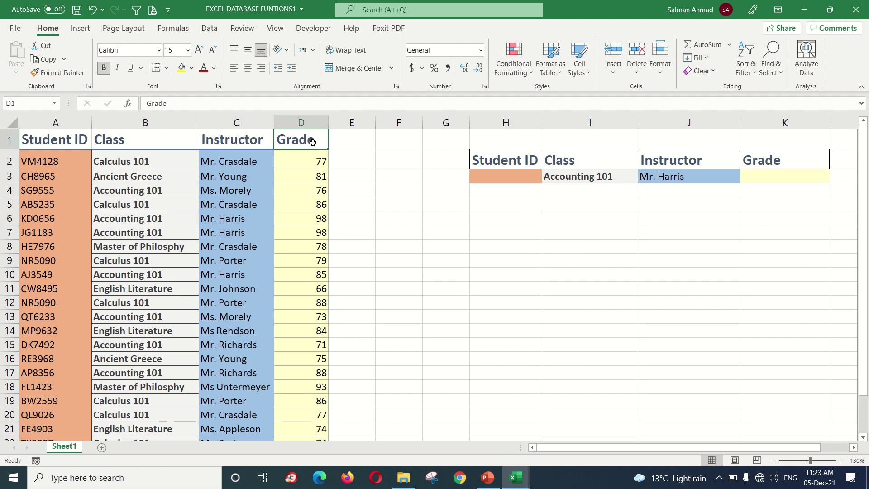
# Rename the D1 header to Sales and copy it into criteria header K2.
pyautogui.write('s')
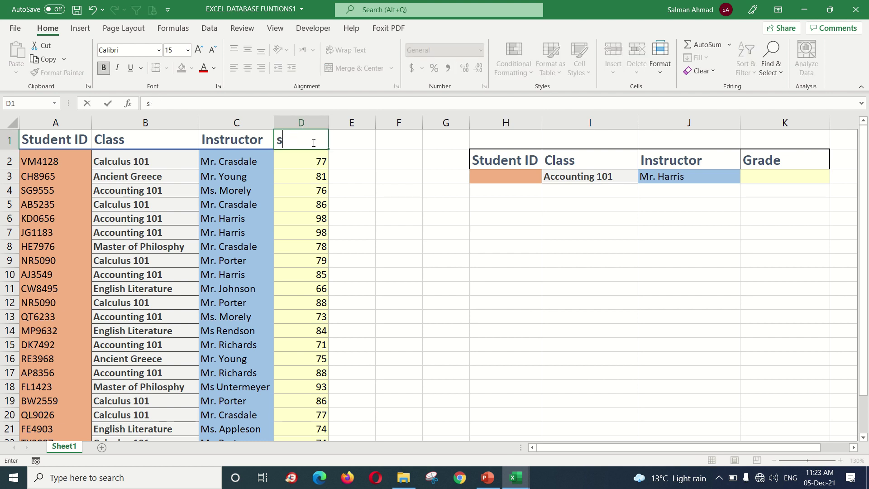
pyautogui.write('SsA')
pyautogui.press('BackSpace')
pyautogui.press('BackSpace')
pyautogui.press('Return')
pyautogui.click(313, 143)
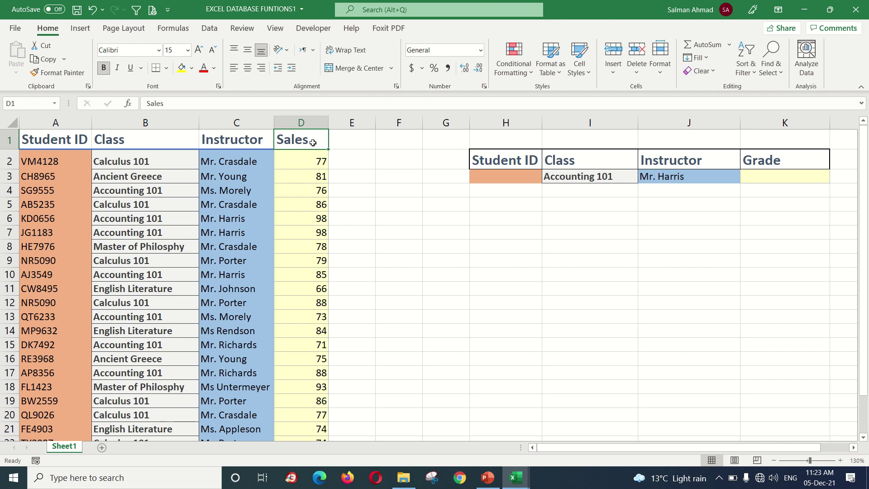
pyautogui.rightClick(313, 142)
pyautogui.click(344, 168)
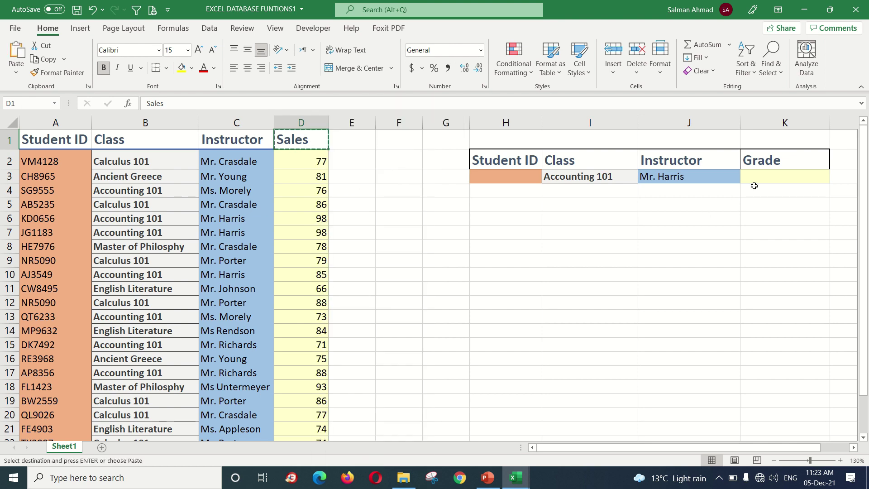
pyautogui.click(765, 166)
pyautogui.rightClick(765, 166)
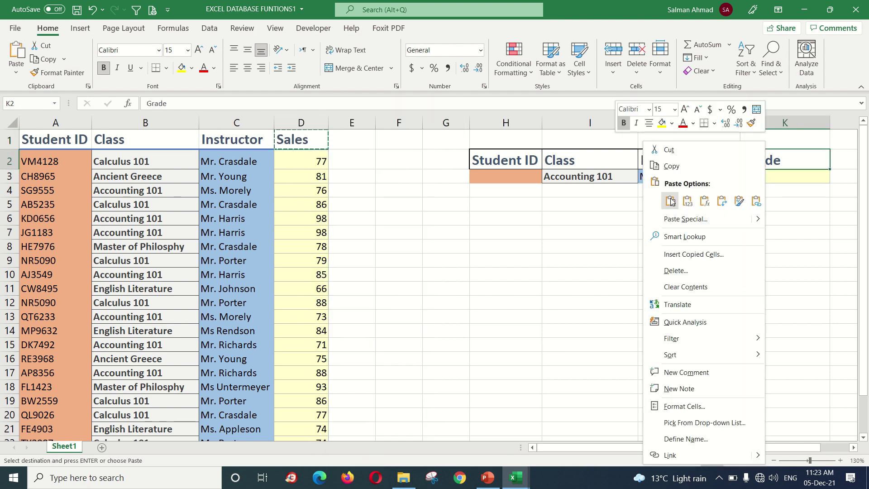
pyautogui.click(671, 202)
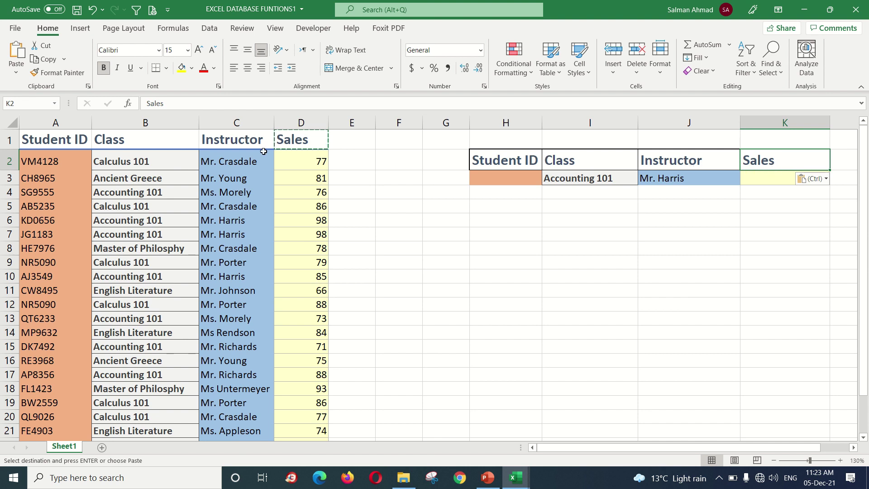
pyautogui.click(661, 232)
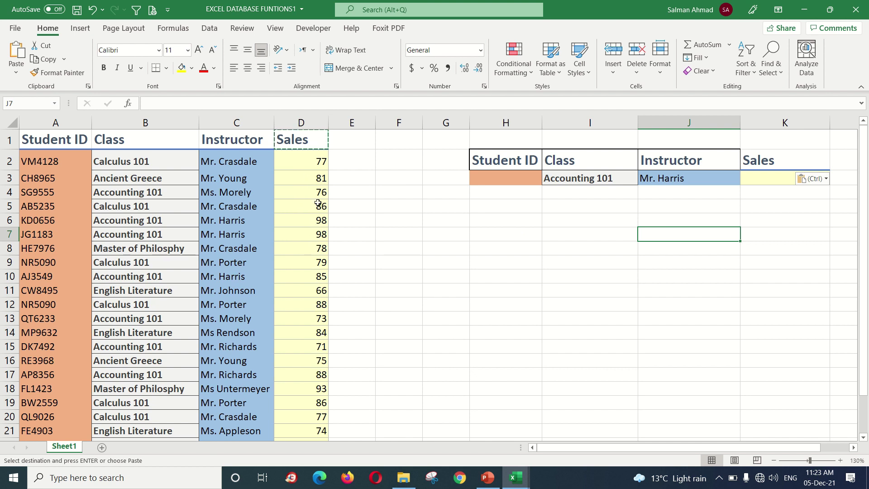
# Clear Mr. Harris from J3, leaving Accounting 101 as the only criterion.
pyautogui.click(511, 235)
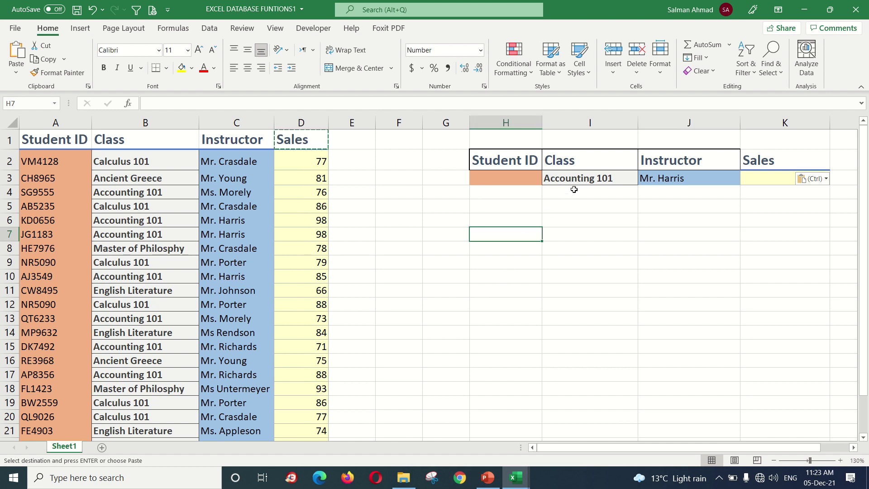
pyautogui.click(586, 181)
pyautogui.click(679, 186)
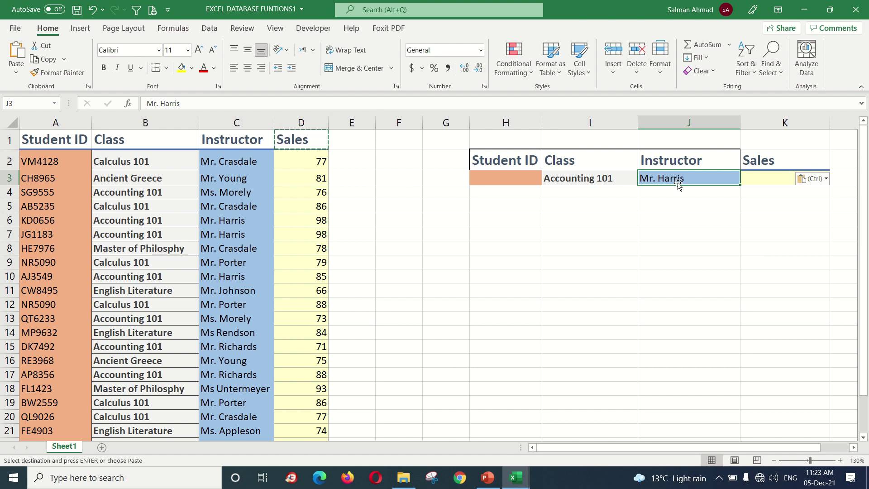
pyautogui.press('Delete')
pyautogui.click(606, 181)
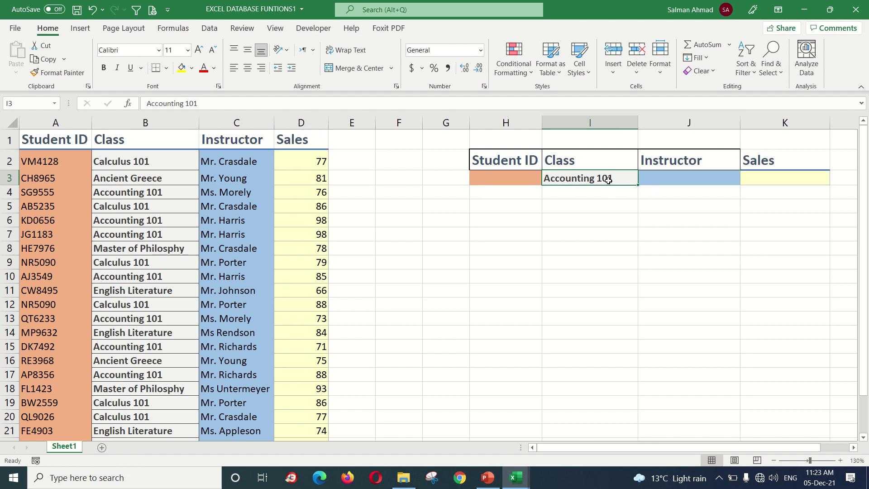
# Start =DSUM(Data, in H6 and dismiss the too-few-arguments warning.
pyautogui.click(501, 222)
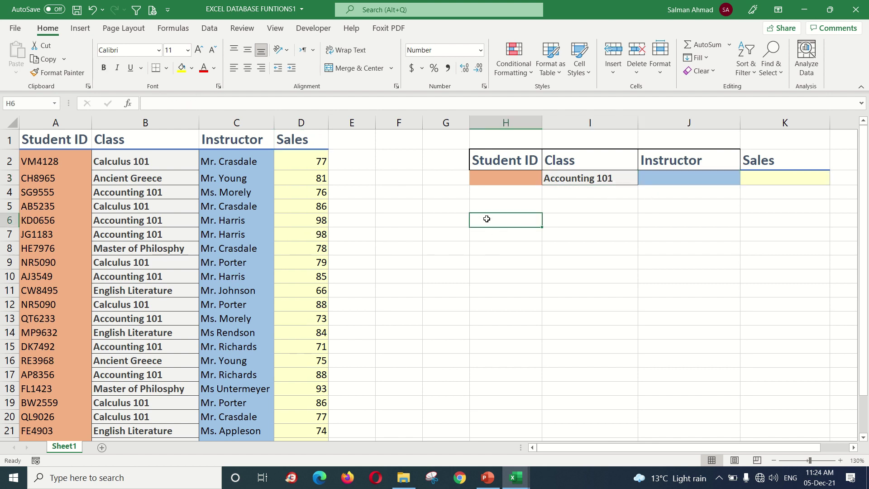
pyautogui.write('D')
pyautogui.press('BackSpace')
pyautogui.write('=')
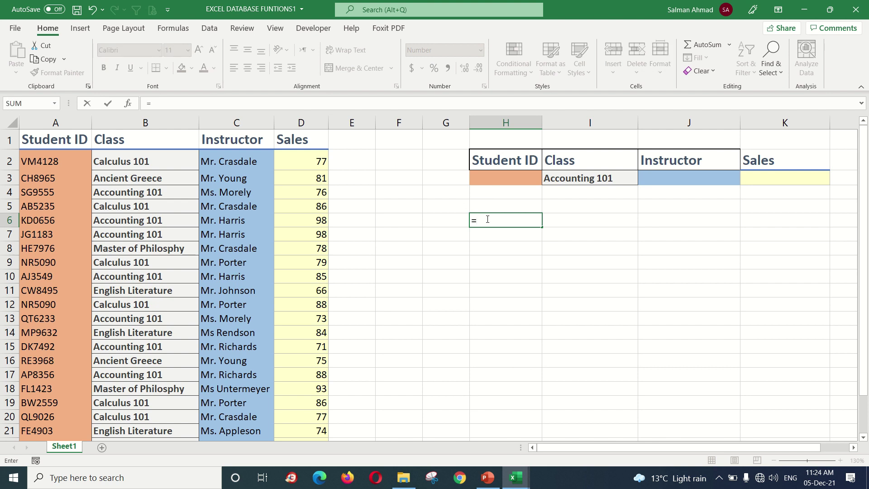
pyautogui.write('DSUM')
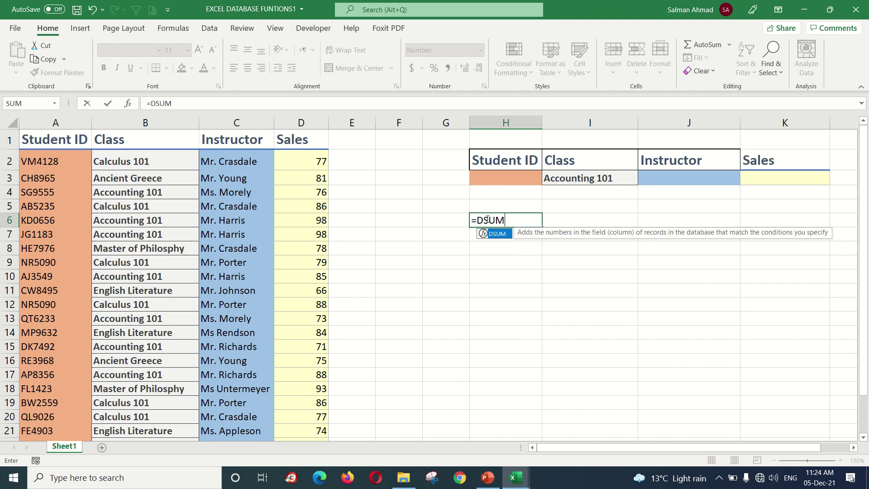
pyautogui.write('(D')
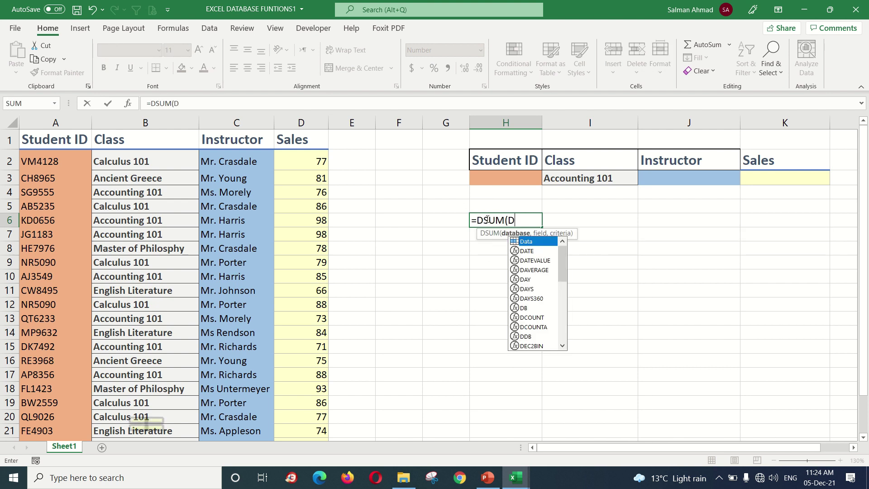
pyautogui.write('ATA')
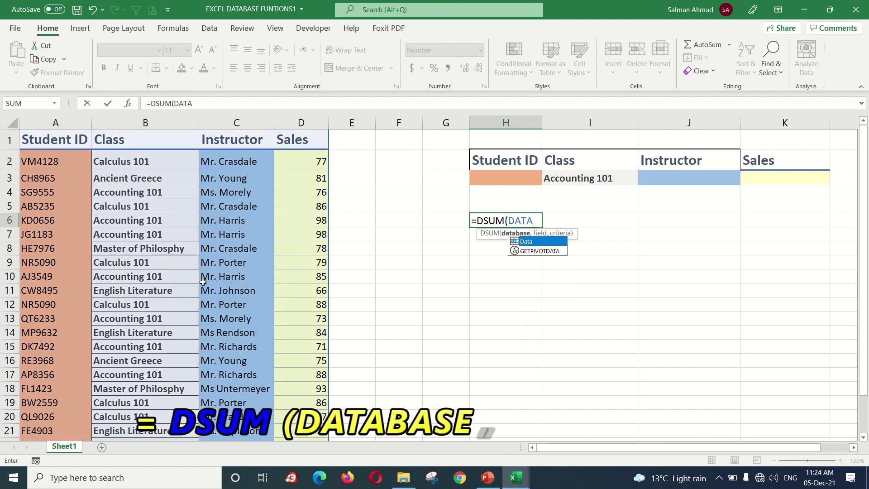
pyautogui.write(',')
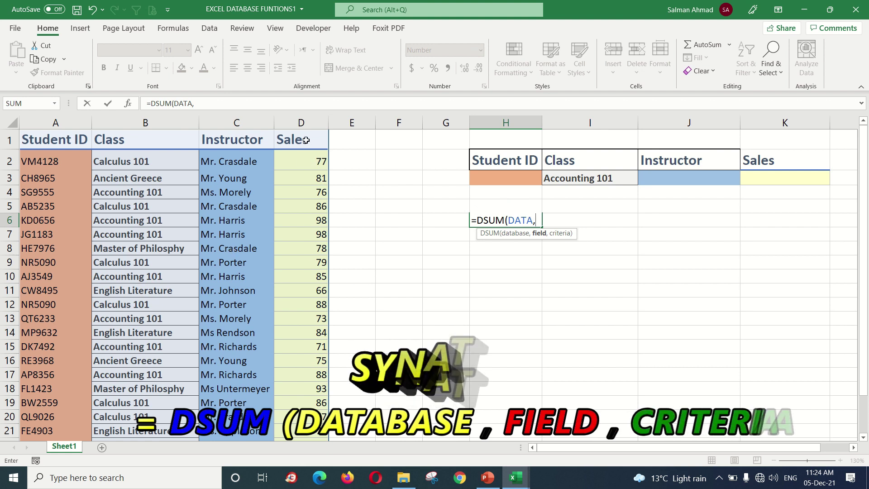
pyautogui.write('S')
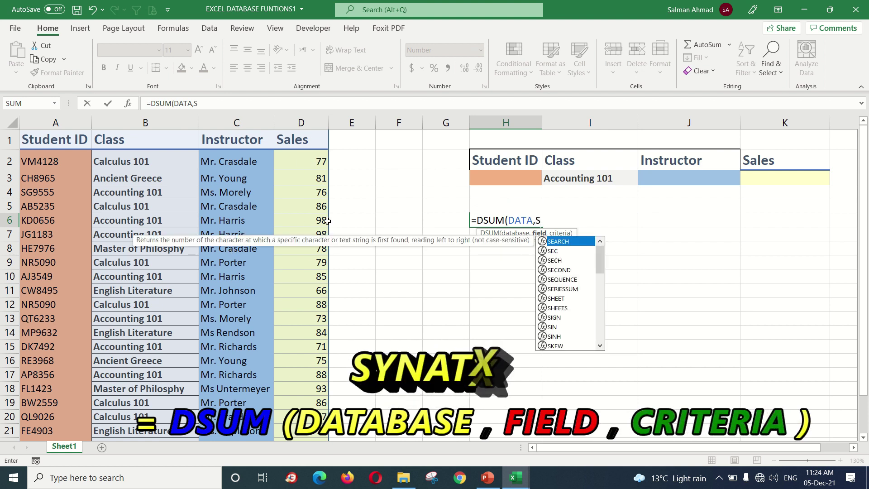
pyautogui.press('BackSpace')
pyautogui.write('""')
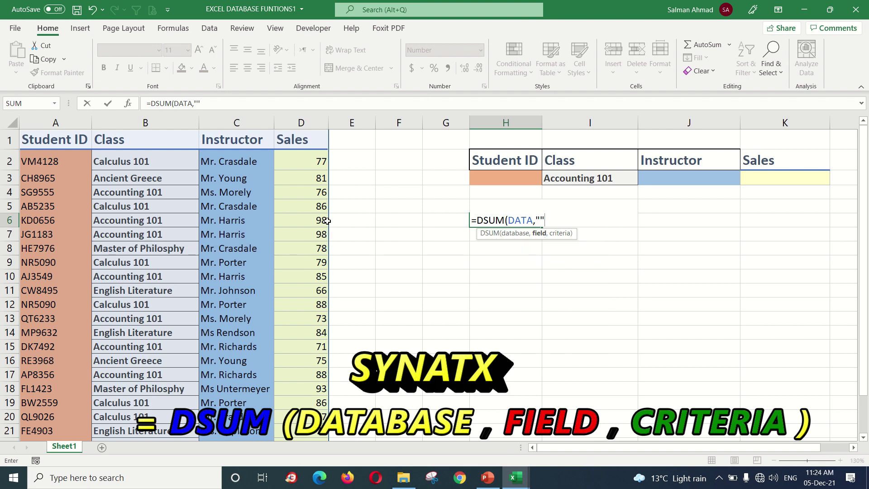
pyautogui.press('Return')
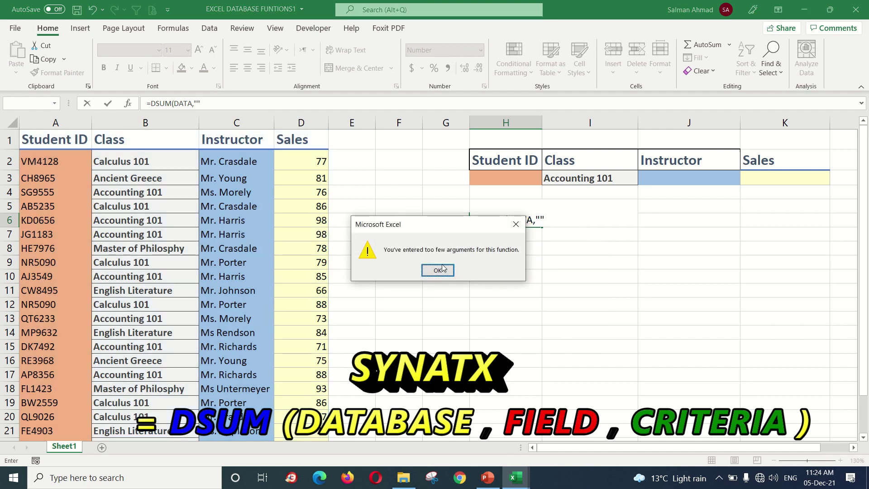
pyautogui.press('Return')
# Complete =DSUM(Data,"SALES",Crit) with H2:K3 as criteria, returning 589.00.
pyautogui.click(548, 220)
pyautogui.write('SALES')
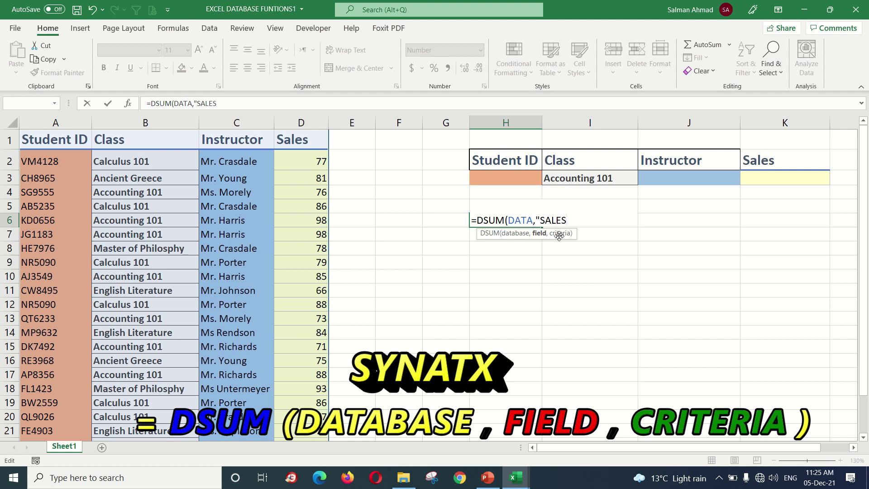
pyautogui.write(',')
pyautogui.click(538, 163)
pyautogui.moveTo(537, 163); pyautogui.dragTo(764, 176)
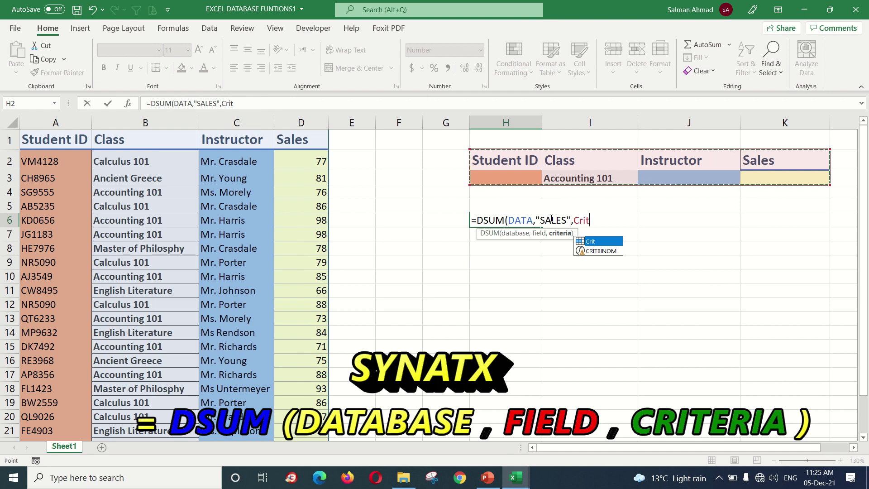
pyautogui.write(')')
pyautogui.press('Return')
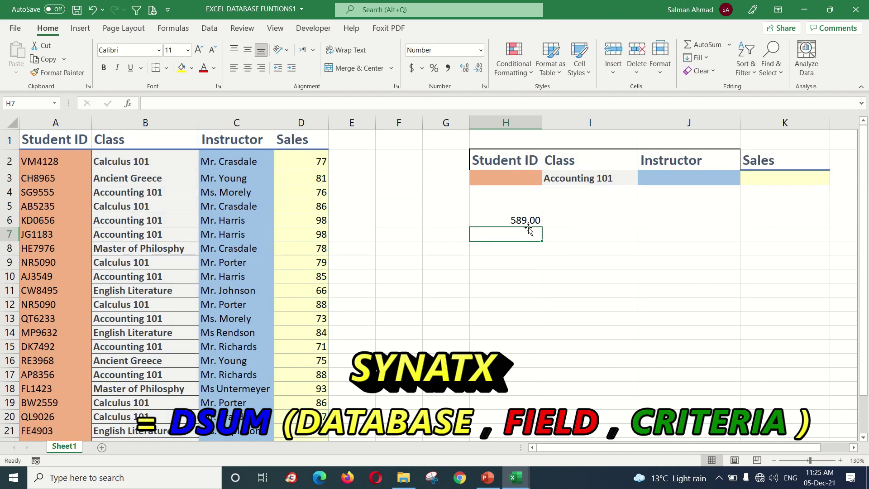
pyautogui.click(522, 222)
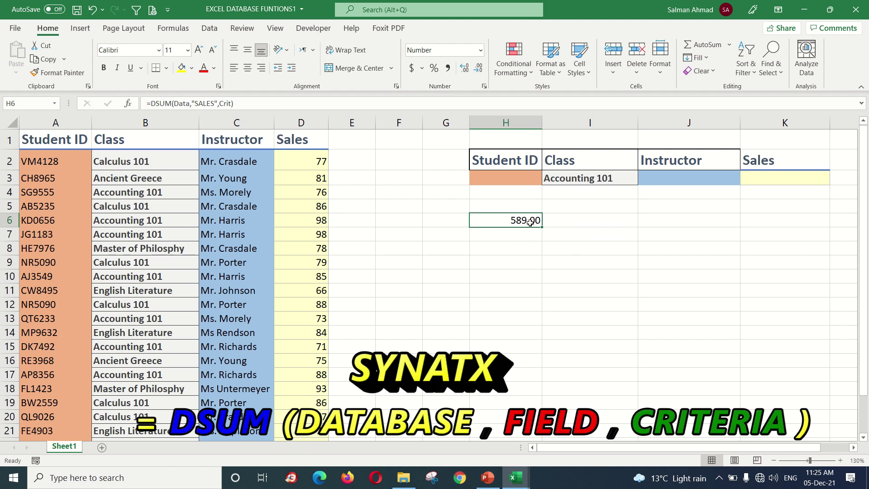
# Copy Mr. Harris from C6 into the Instructor criterion J3 and check H6.
pyautogui.click(675, 177)
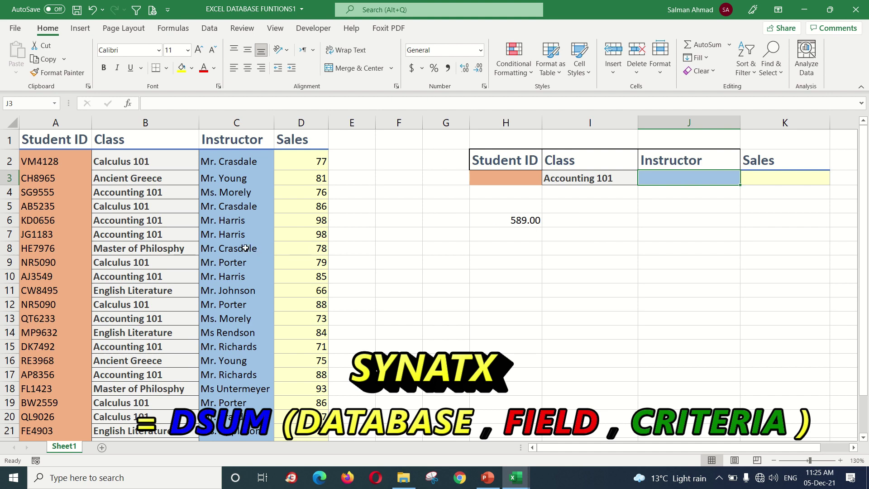
pyautogui.click(214, 224)
pyautogui.rightClick(215, 224)
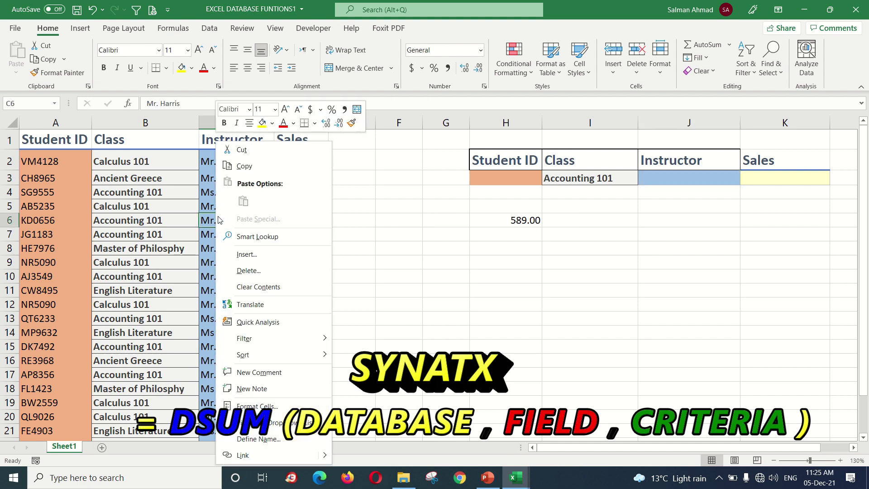
pyautogui.click(242, 167)
pyautogui.click(691, 178)
pyautogui.rightClick(691, 178)
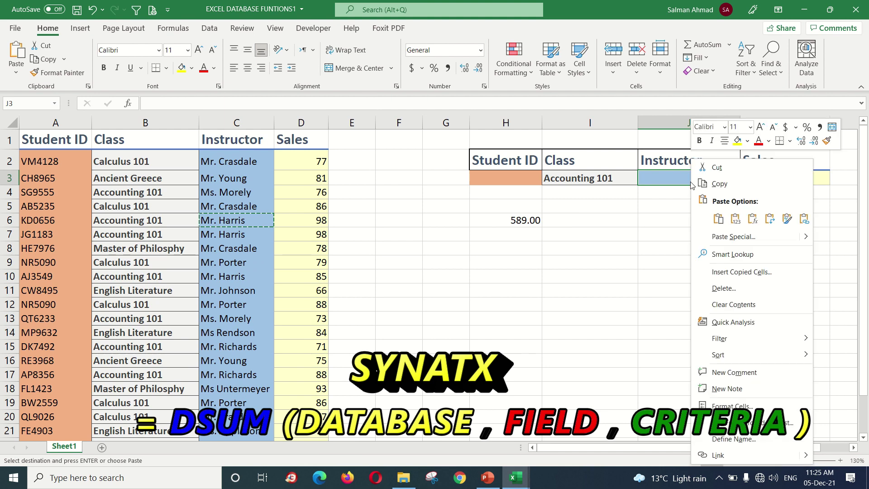
pyautogui.click(719, 214)
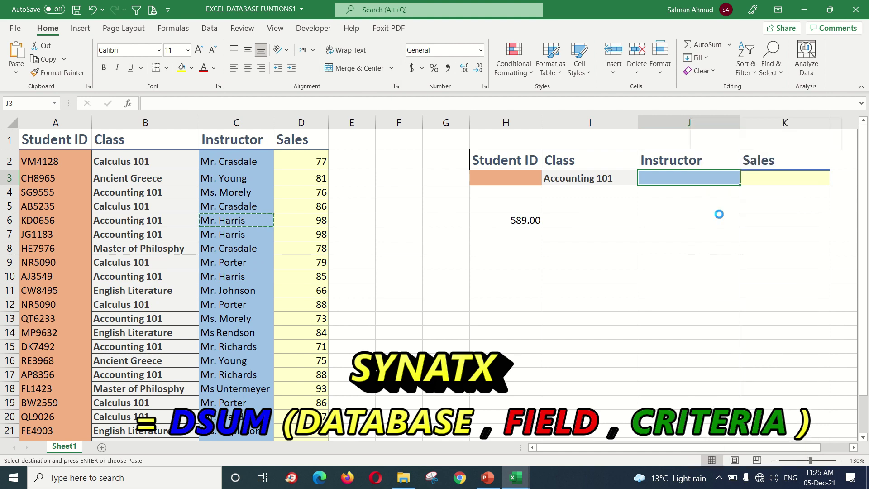
pyautogui.click(534, 226)
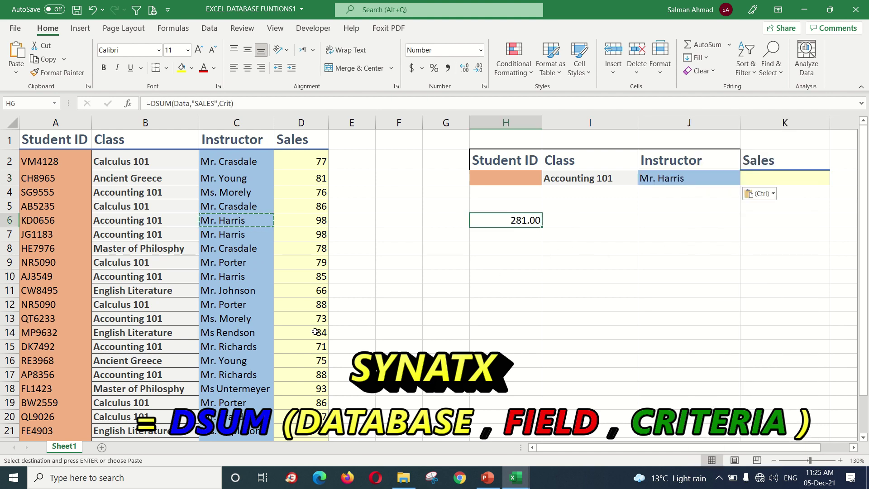
# Paste English Literature from B11 over Accounting 101 in I3.
pyautogui.click(618, 183)
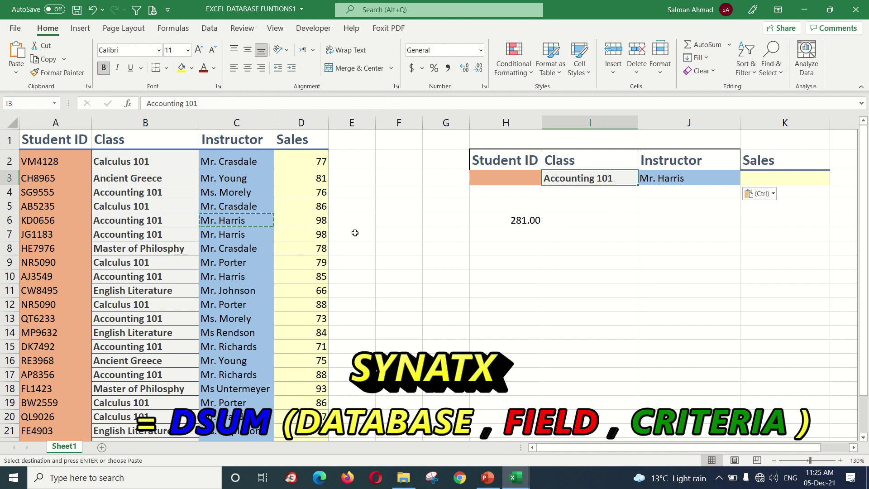
pyautogui.rightClick(148, 297)
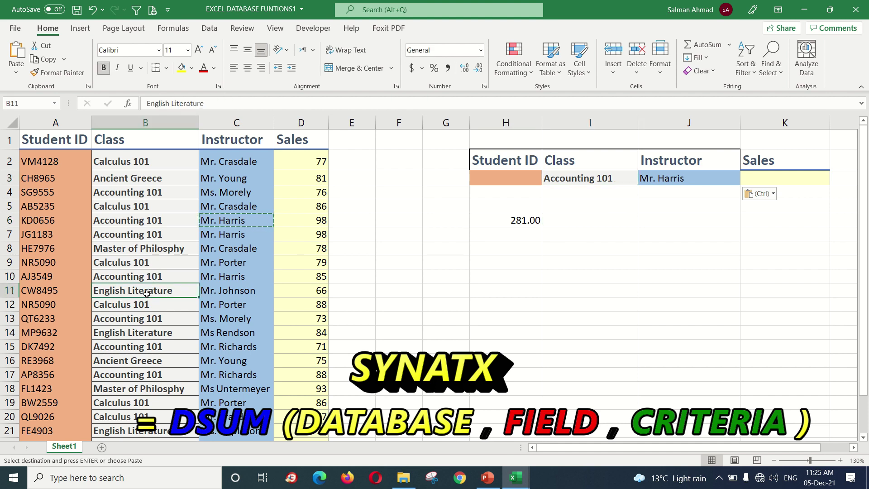
pyautogui.click(188, 168)
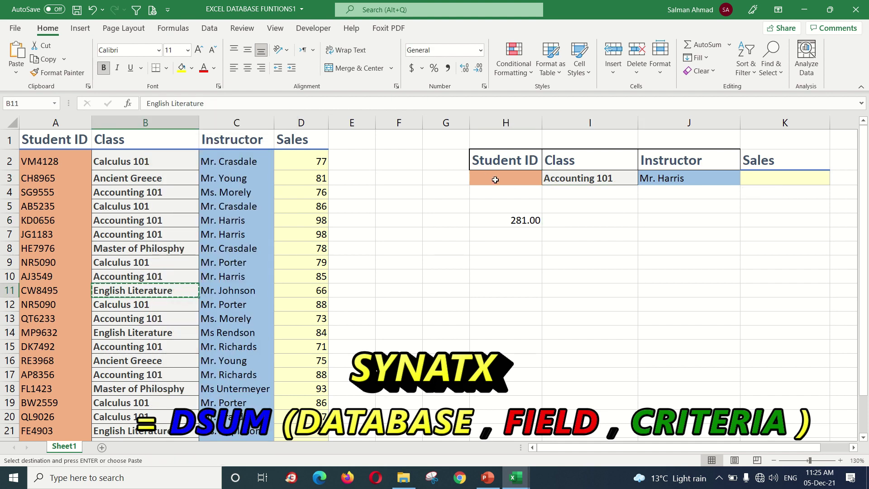
pyautogui.click(566, 181)
pyautogui.rightClick(572, 182)
pyautogui.click(595, 201)
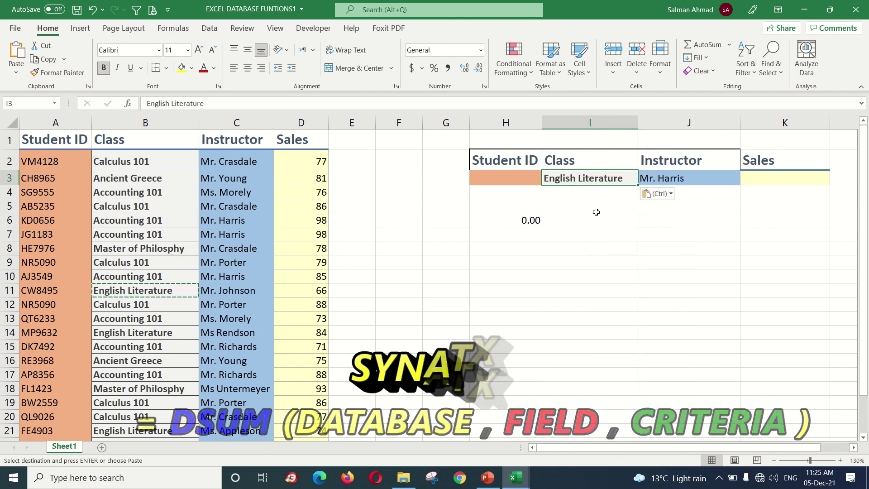
# Paste Mr. Johnson from C11 into the Instructor criterion J3, then undo the paste.
pyautogui.click(680, 178)
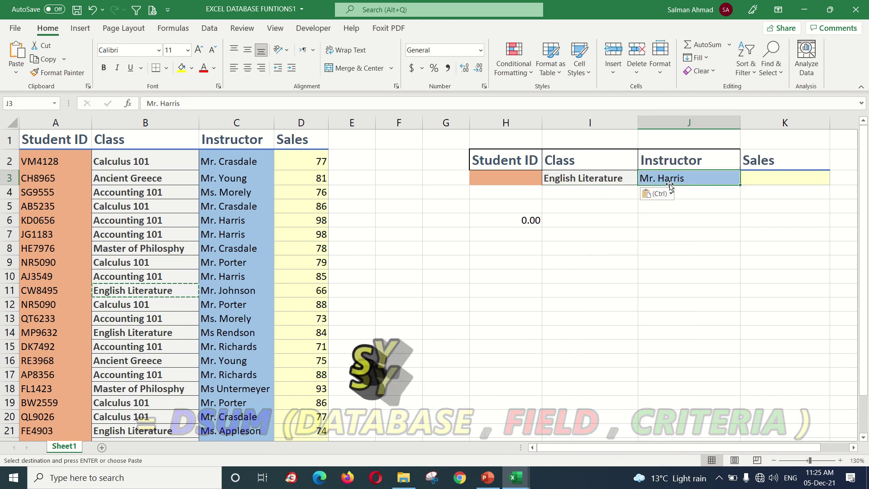
pyautogui.click(244, 291)
pyautogui.rightClick(246, 291)
pyautogui.click(274, 165)
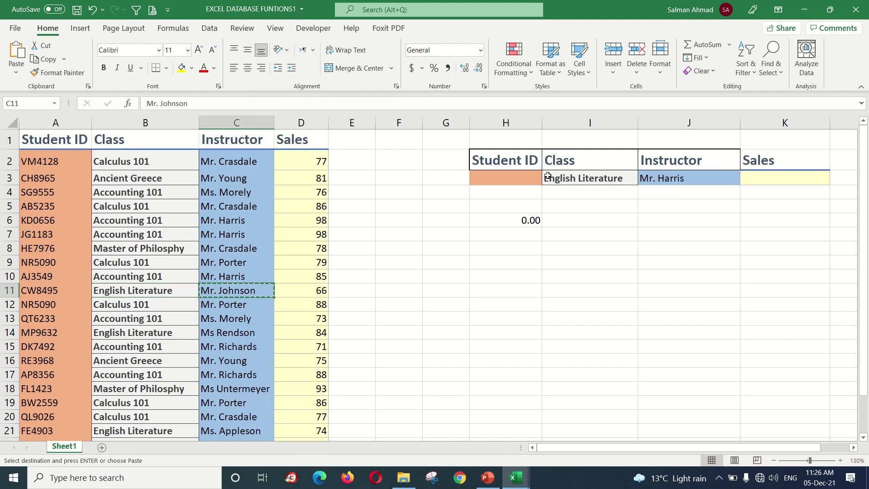
pyautogui.click(651, 180)
pyautogui.rightClick(651, 180)
pyautogui.click(673, 202)
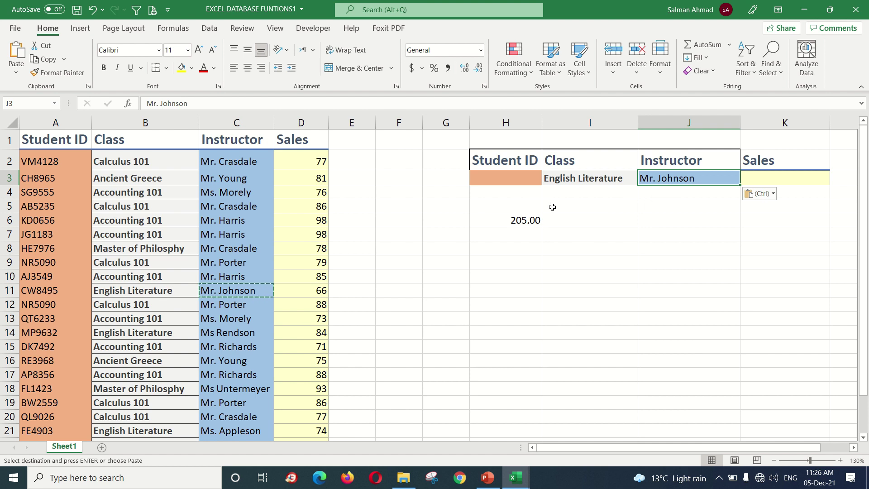
pyautogui.hotkey('ctrl', 'z')
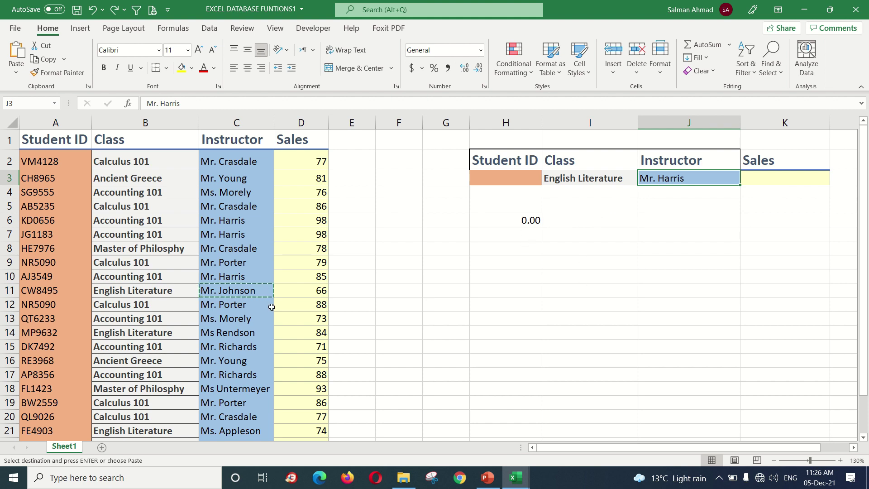
# Copy Mr. Johnson from C11 alone, after a multiple-selection error, and paste it into J3.
pyautogui.keyDown('ctrl'); pyautogui.click(255, 289); pyautogui.keyUp('ctrl')
pyautogui.rightClick(255, 289)
pyautogui.click(277, 166)
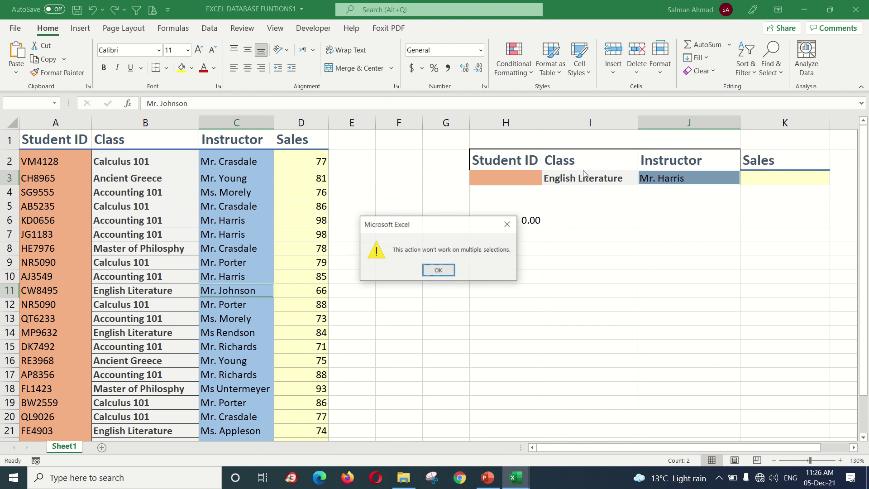
pyautogui.click(439, 270)
pyautogui.rightClick(666, 184)
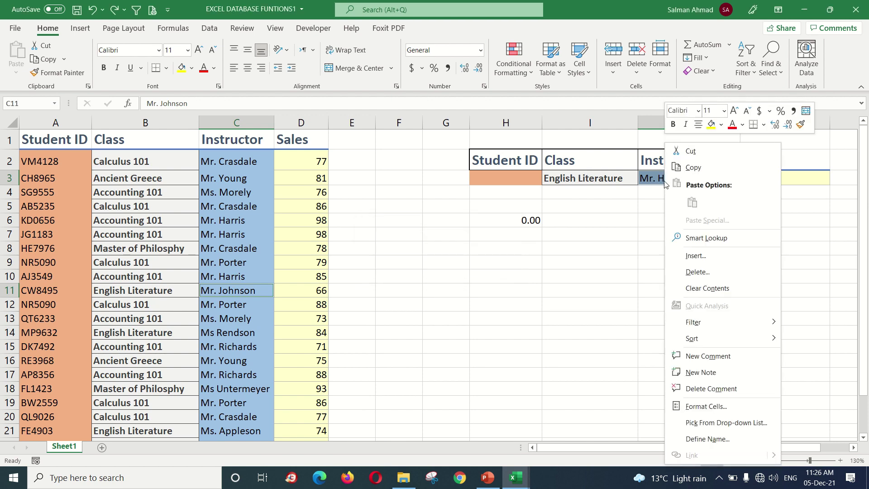
pyautogui.click(240, 292)
pyautogui.rightClick(240, 292)
pyautogui.click(231, 294)
pyautogui.rightClick(232, 295)
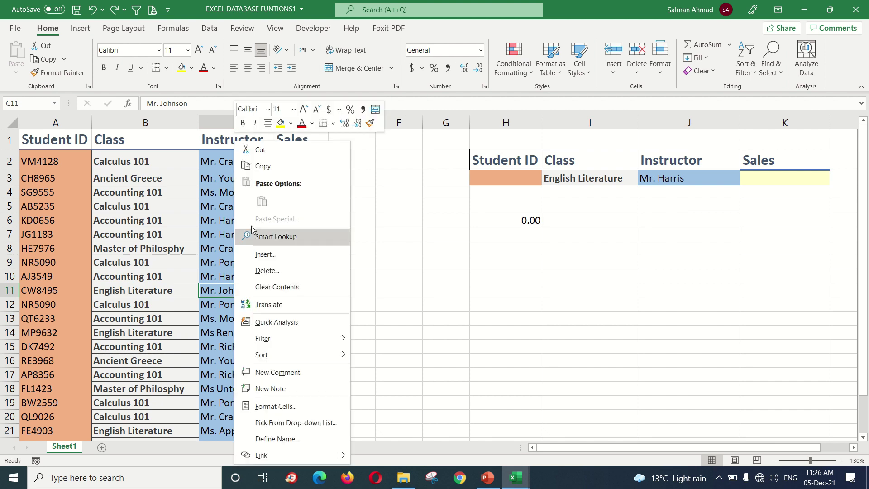
pyautogui.click(264, 166)
pyautogui.click(658, 180)
pyautogui.rightClick(657, 179)
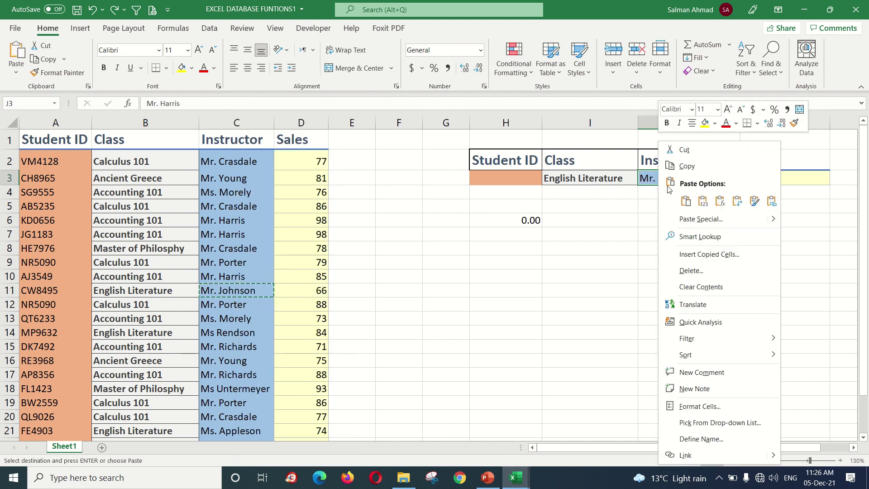
pyautogui.click(685, 200)
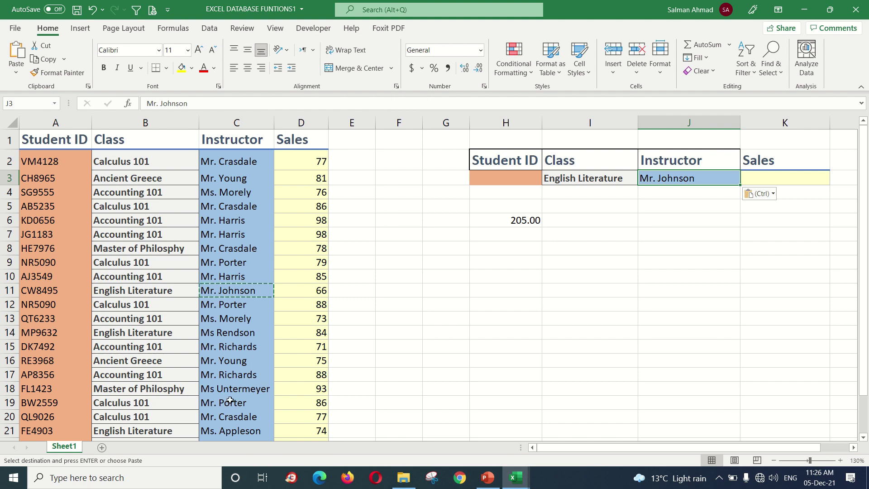
# Replace the J3 Instructor criterion with Ms. Appleson from C21, making H6 read 74.00.
pyautogui.scroll(-1, 203, 375)
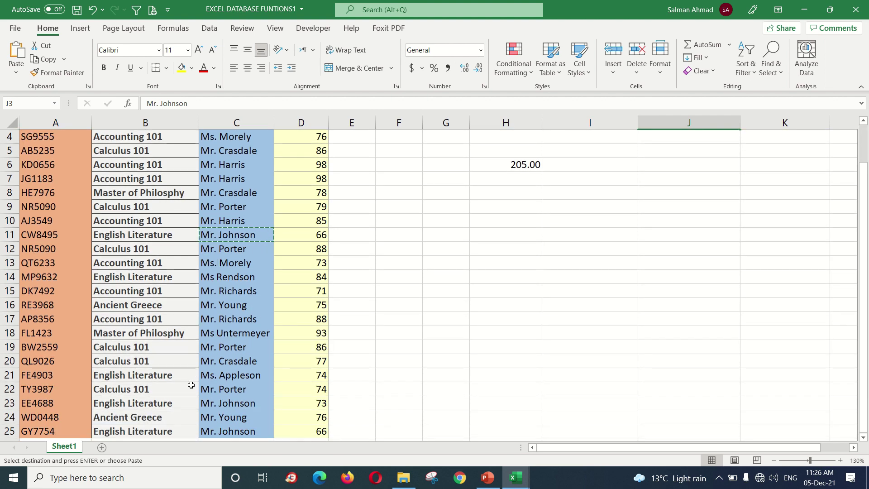
pyautogui.click(212, 378)
pyautogui.rightClick(216, 380)
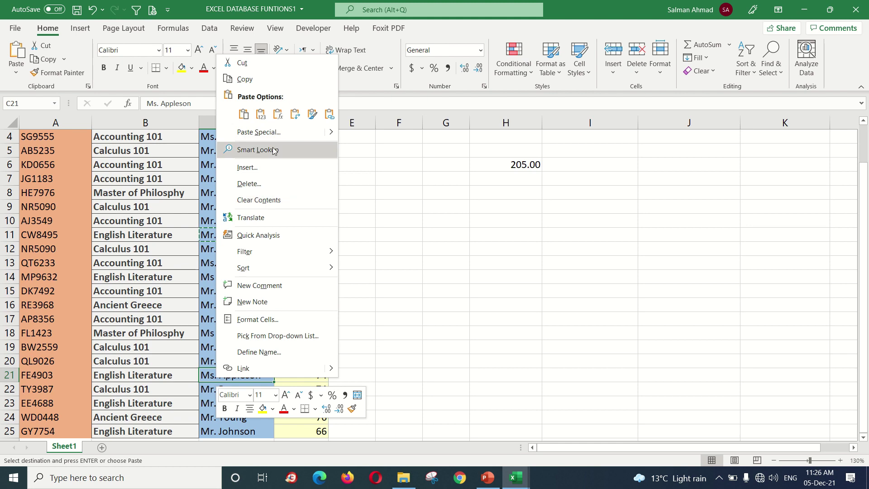
pyautogui.press('Escape')
pyautogui.scroll(1, 446, 312)
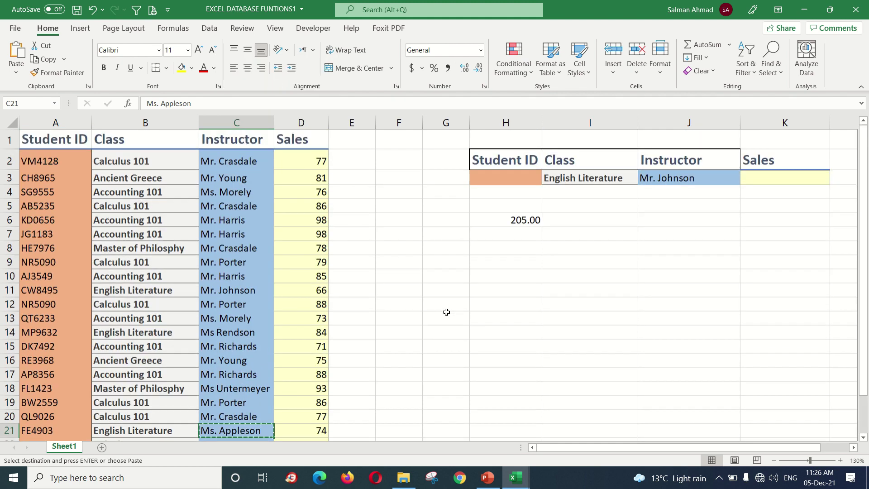
pyautogui.rightClick(659, 178)
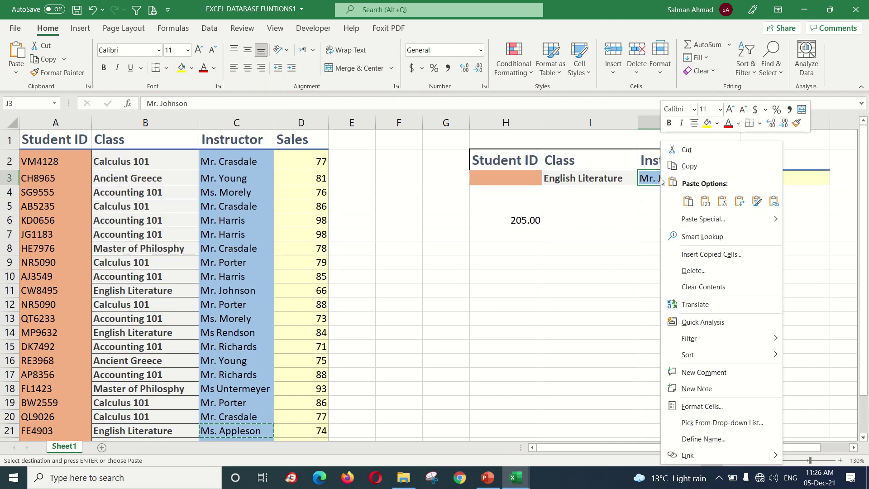
pyautogui.click(687, 202)
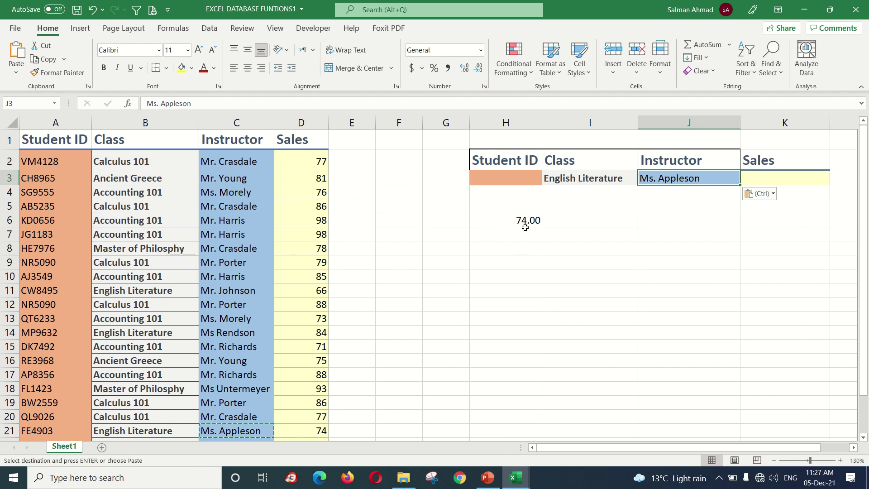
pyautogui.click(512, 224)
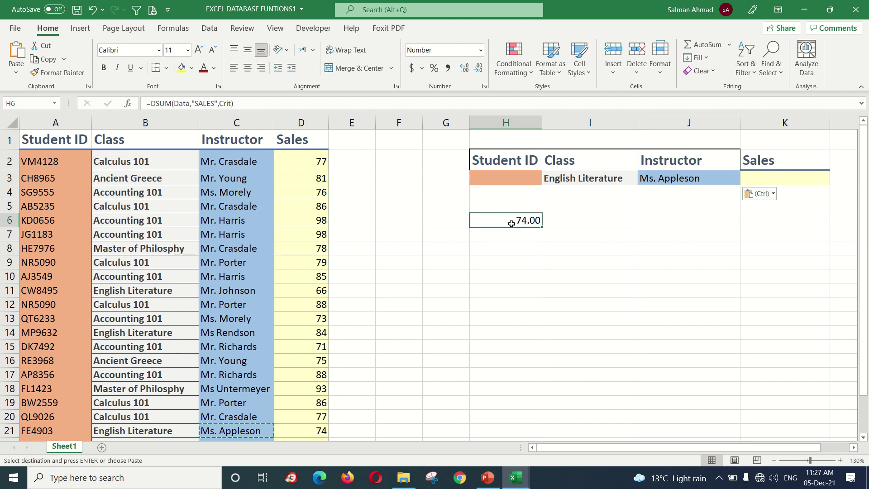
# Clear H6 and paste Accounting 101 from B6 into the Class criterion I3.
pyautogui.press('Delete')
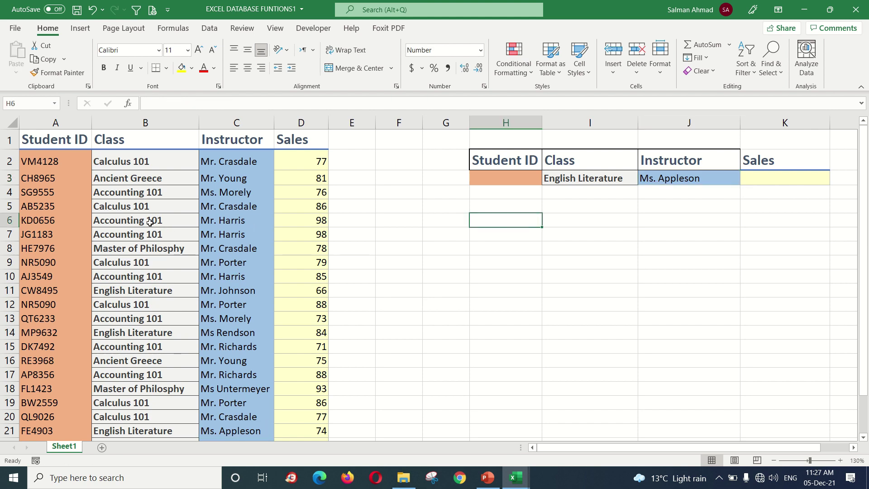
pyautogui.rightClick(150, 222)
pyautogui.click(179, 166)
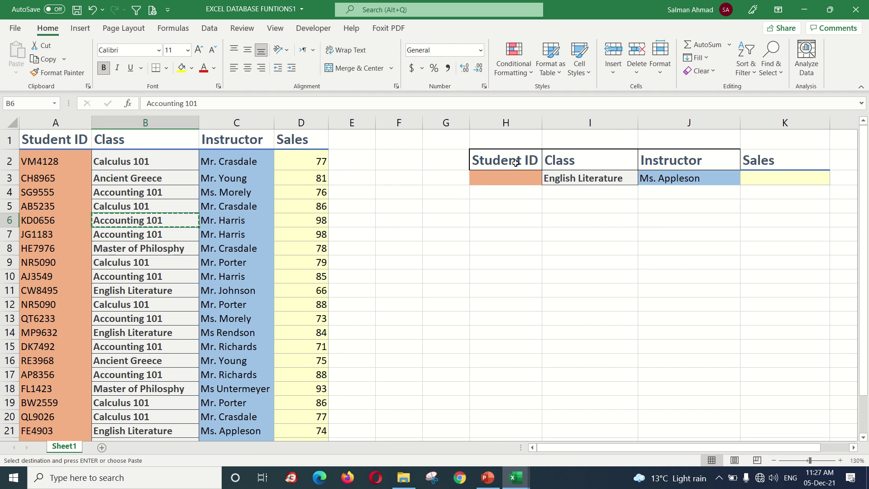
pyautogui.rightClick(593, 178)
pyautogui.click(625, 203)
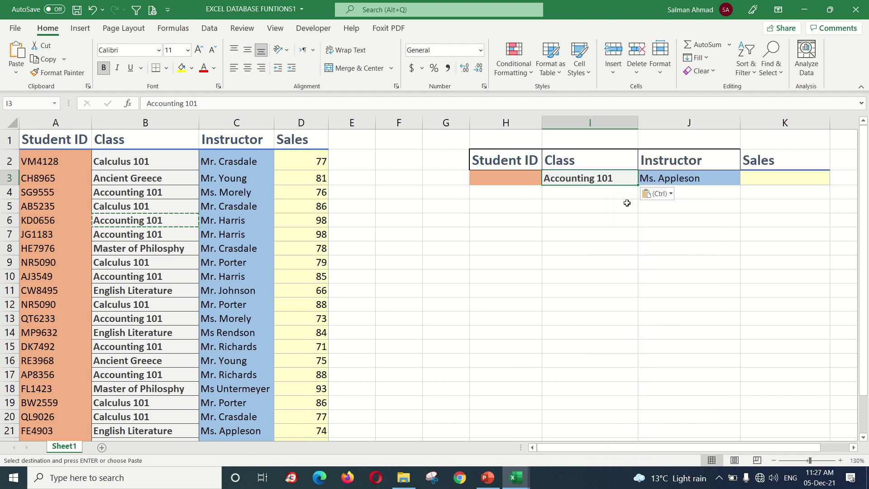
# Empty the Instructor criterion J3 and check the class values in B7 and B10.
pyautogui.click(664, 181)
pyautogui.press('Delete')
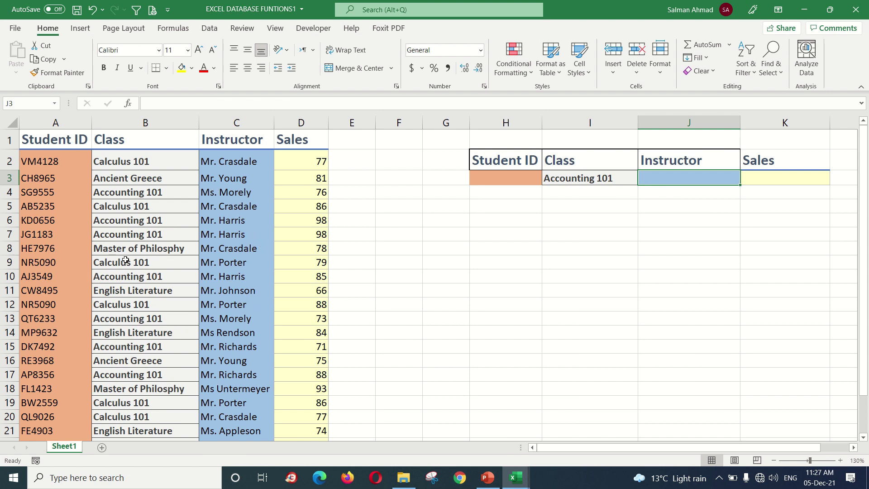
pyautogui.click(130, 232)
pyautogui.click(133, 274)
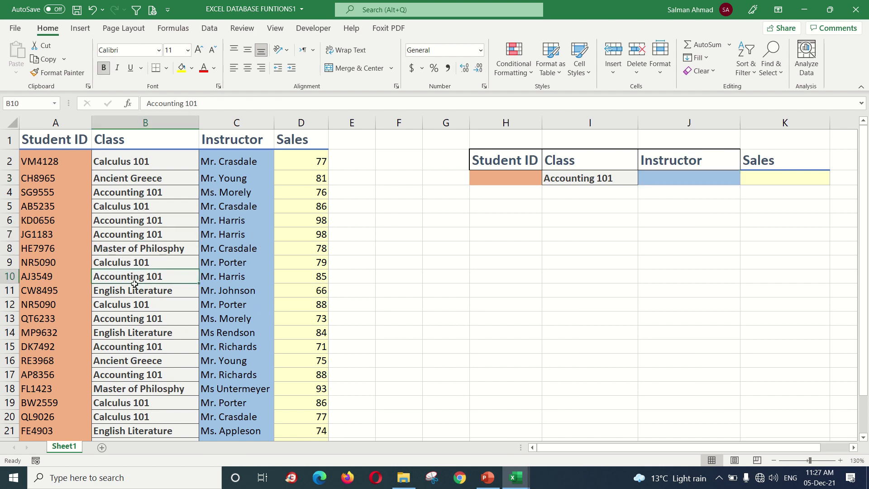
pyautogui.click(522, 220)
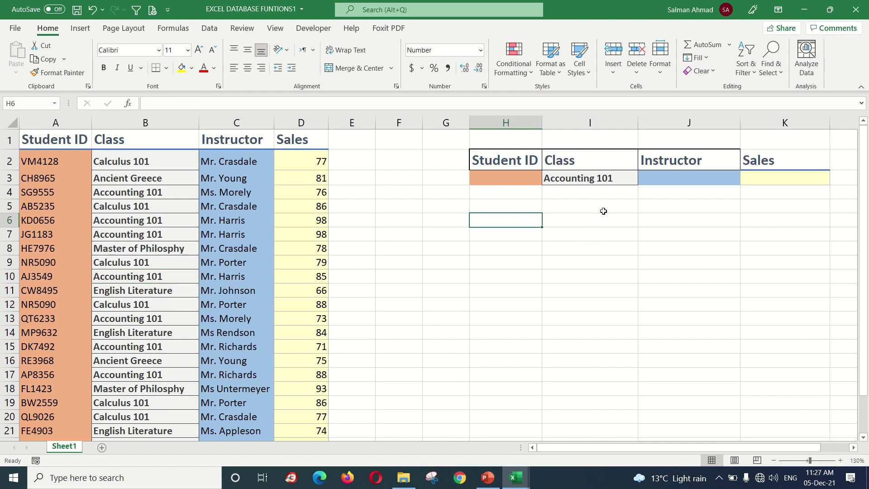
# Enter =DMAX(Data,"SALES",Crit) in H6 using criteria H2:K3, returning 98.00.
pyautogui.write('=')
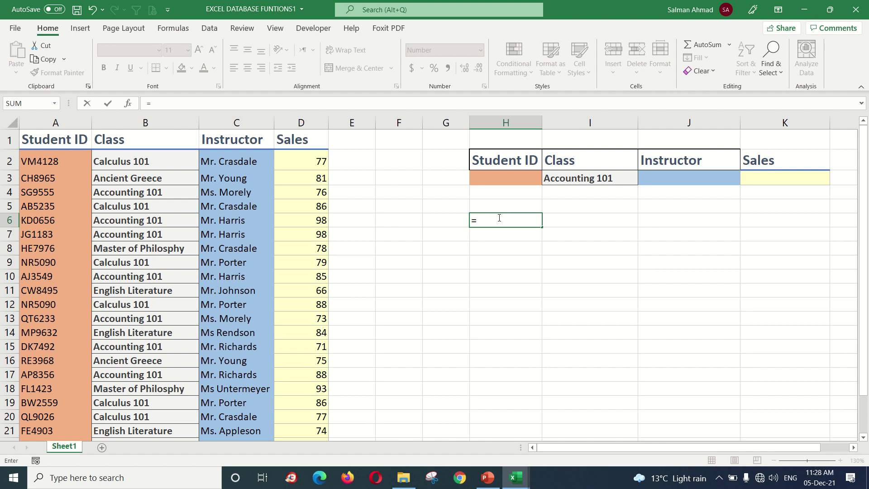
pyautogui.write('DMAX')
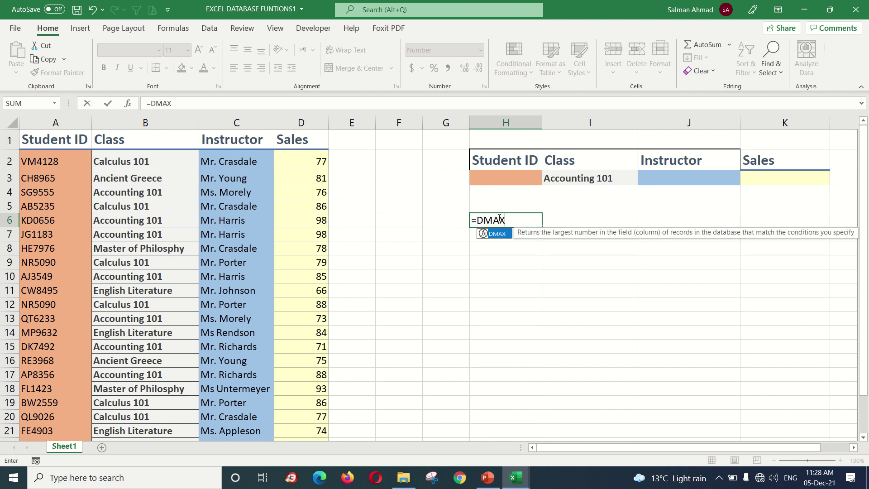
pyautogui.write('(DATA')
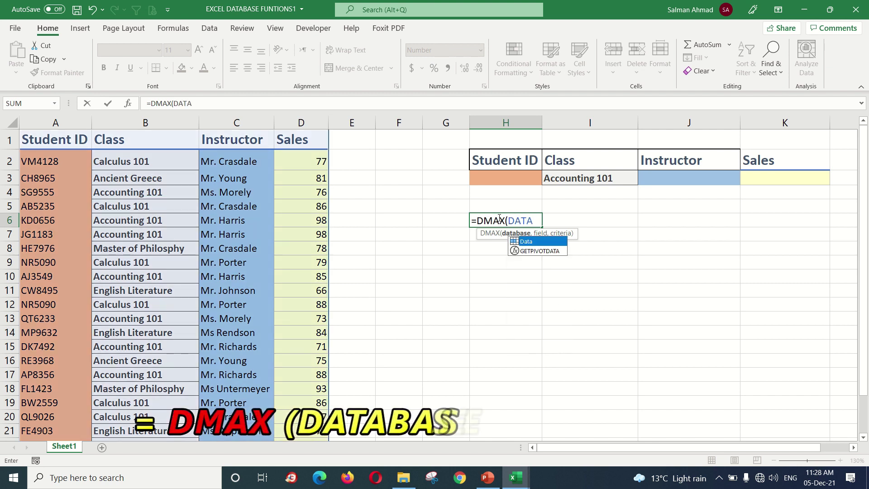
pyautogui.write(',')
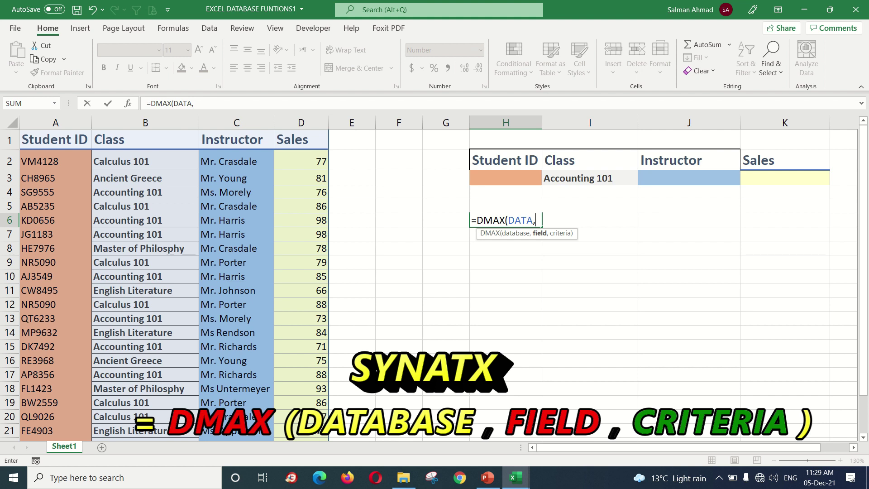
pyautogui.write('""""')
pyautogui.press('BackSpace')
pyautogui.press('BackSpace')
pyautogui.write('SALES"')
pyautogui.write(',')
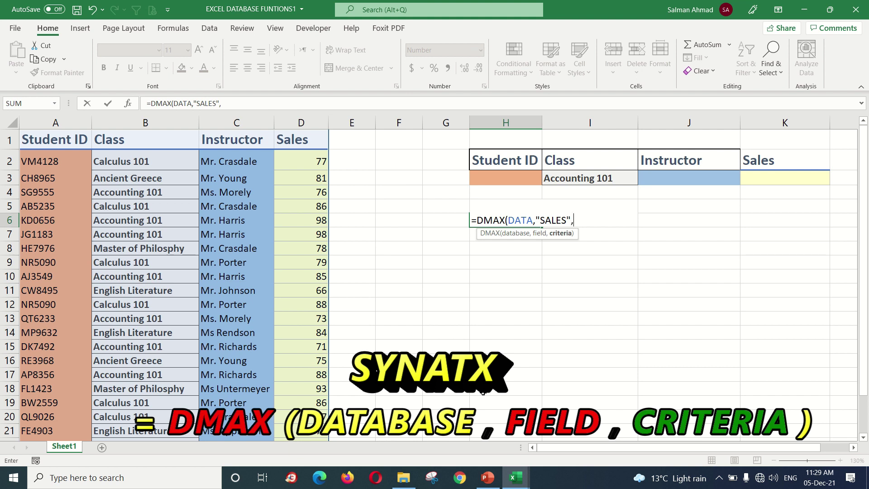
pyautogui.moveTo(525, 166)
pyautogui.mouseDown()
pyautogui.moveTo(653, 179)
pyautogui.moveTo(759, 171)
pyautogui.mouseUp()
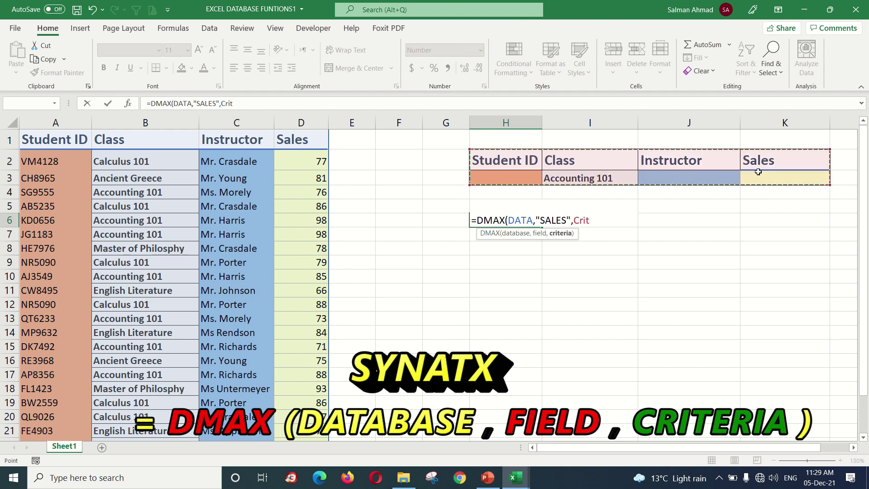
pyautogui.press('Return')
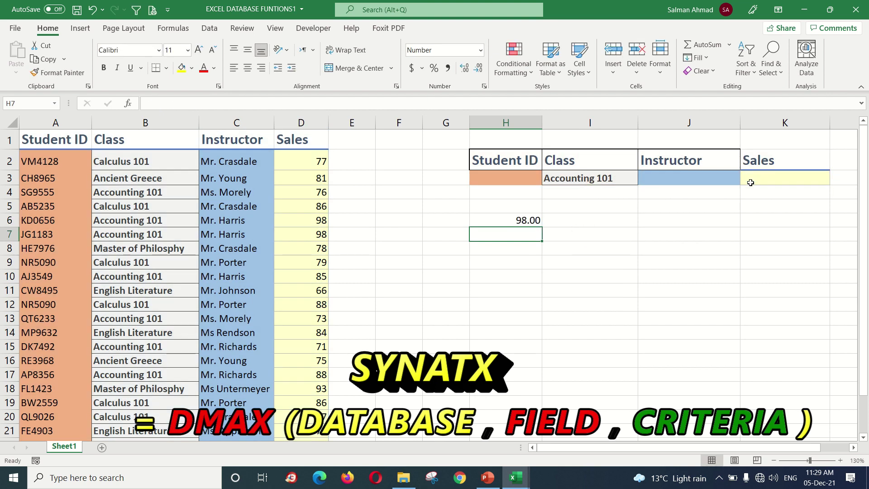
pyautogui.click(534, 220)
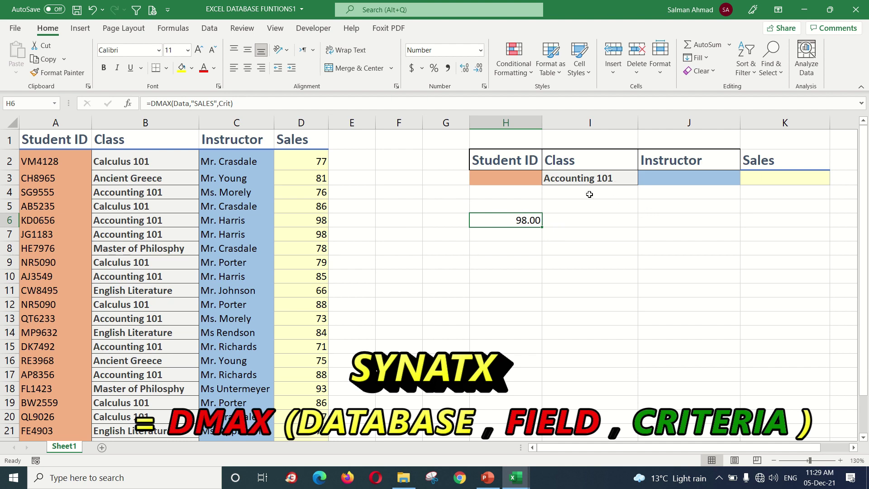
# Paste Calculus 101 from B5 into the Class criterion I3.
pyautogui.click(141, 206)
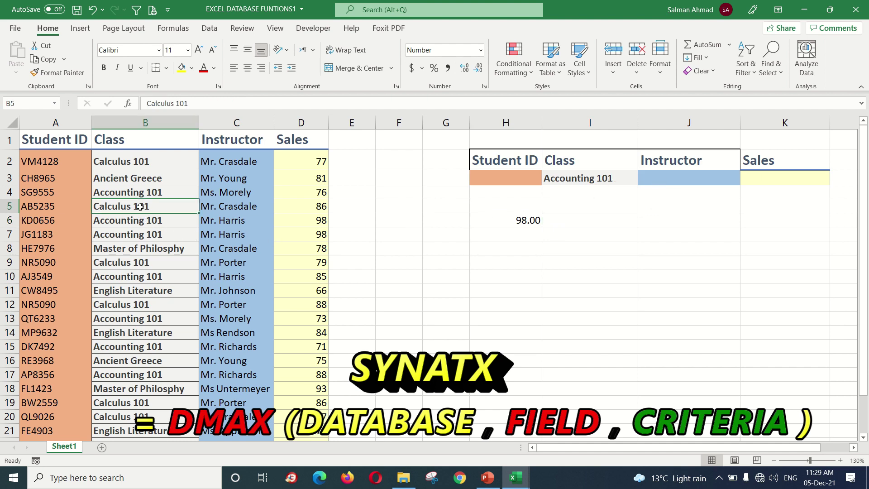
pyautogui.rightClick(141, 206)
pyautogui.click(169, 165)
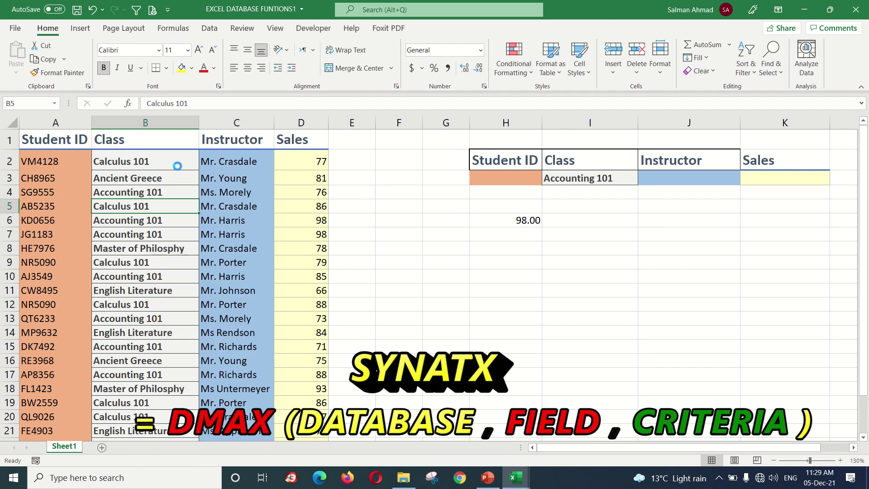
pyautogui.click(591, 182)
pyautogui.rightClick(592, 183)
pyautogui.click(627, 195)
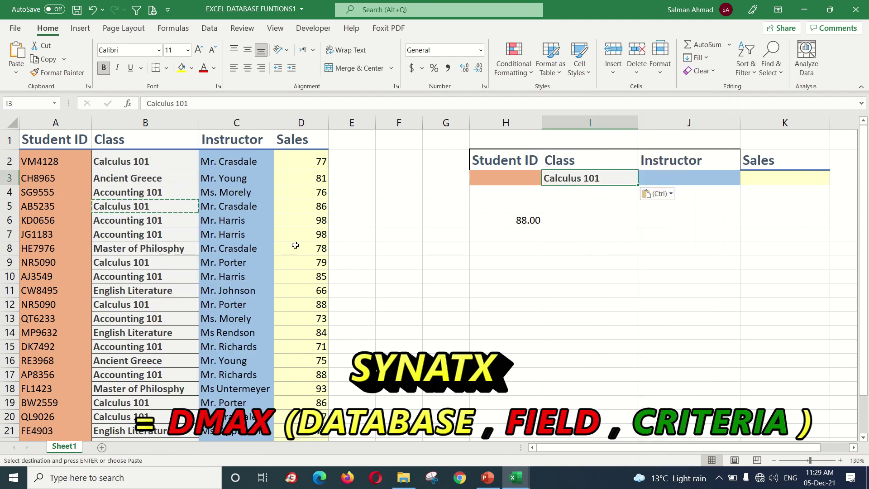
# Paste Mr. Crasdale from C5 into J3, dropping the maximum to 86.00, then clear H6.
pyautogui.click(675, 180)
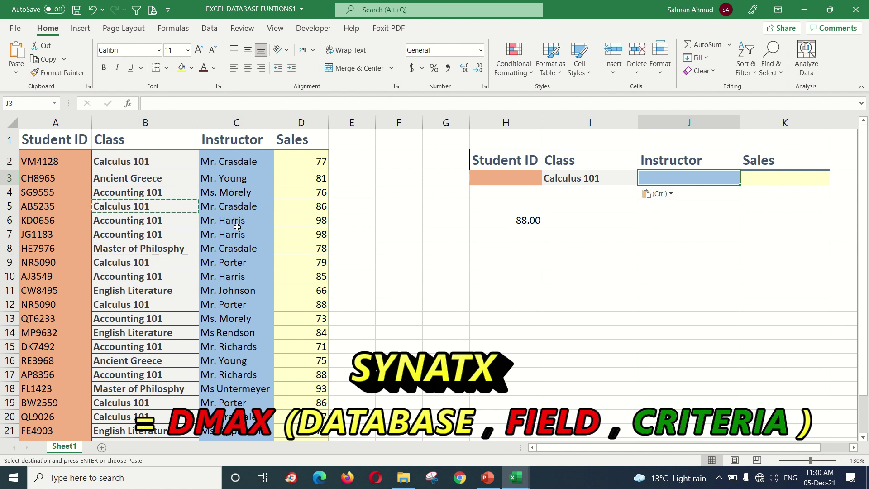
pyautogui.rightClick(233, 206)
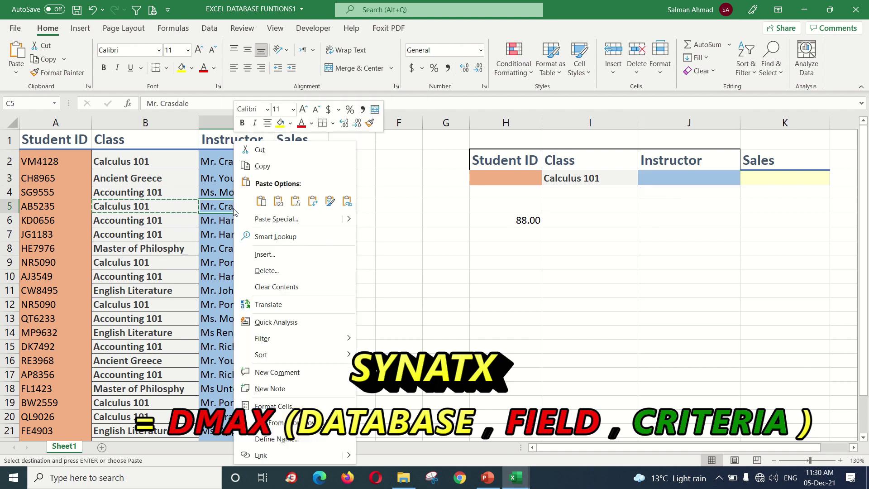
pyautogui.click(256, 166)
pyautogui.click(709, 178)
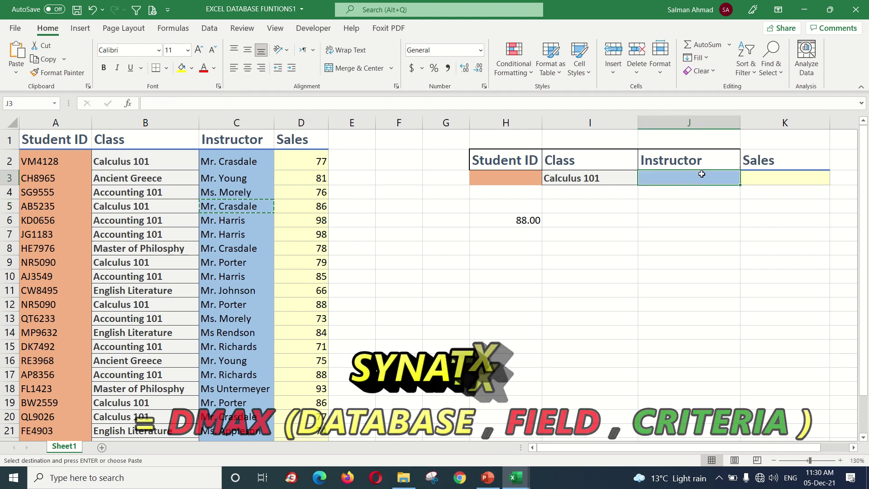
pyautogui.rightClick(704, 178)
pyautogui.click(729, 219)
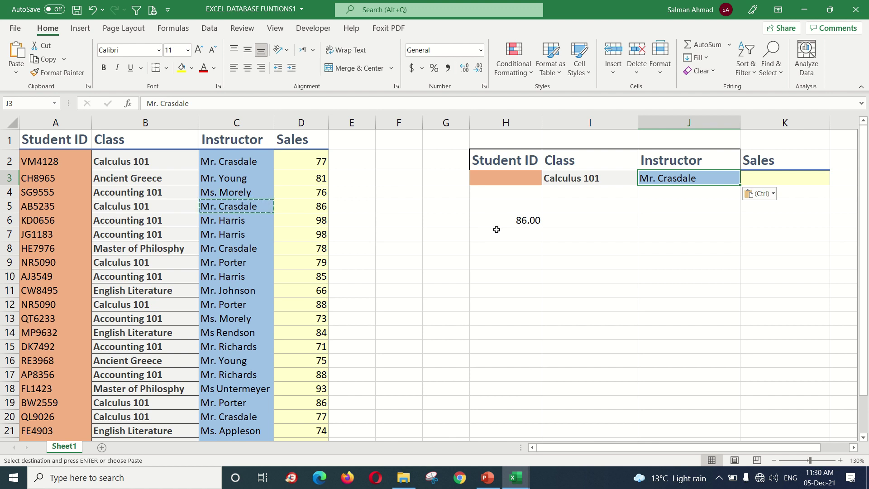
pyautogui.click(504, 222)
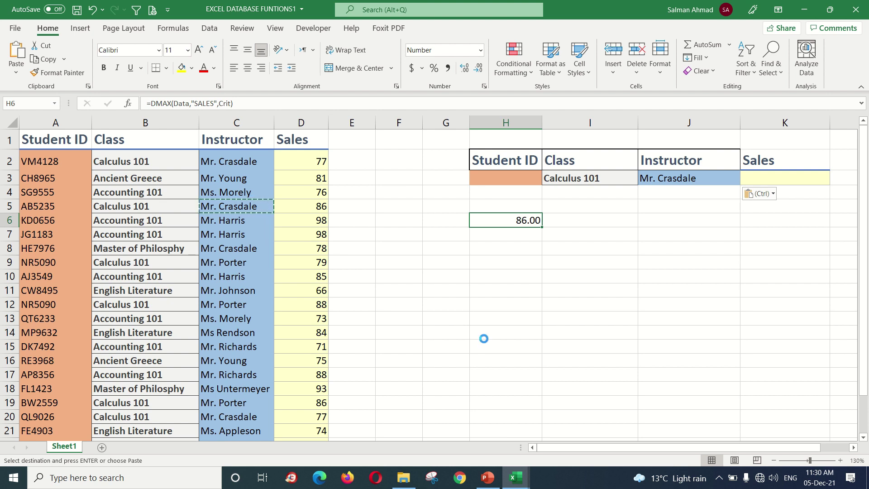
pyautogui.press('Delete')
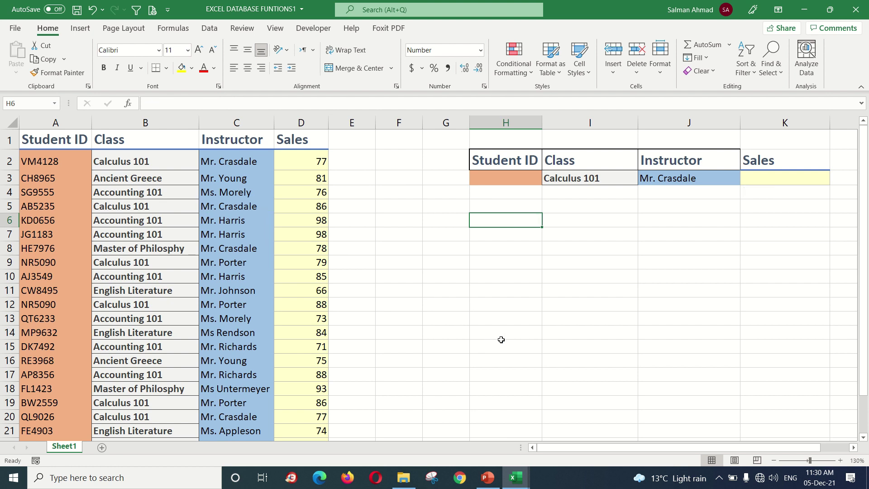
# Clear the J3 instructor criterion and enter =DMIN(DATA,"SALES",Crit) in H6, returning 74.00.
pyautogui.click(655, 184)
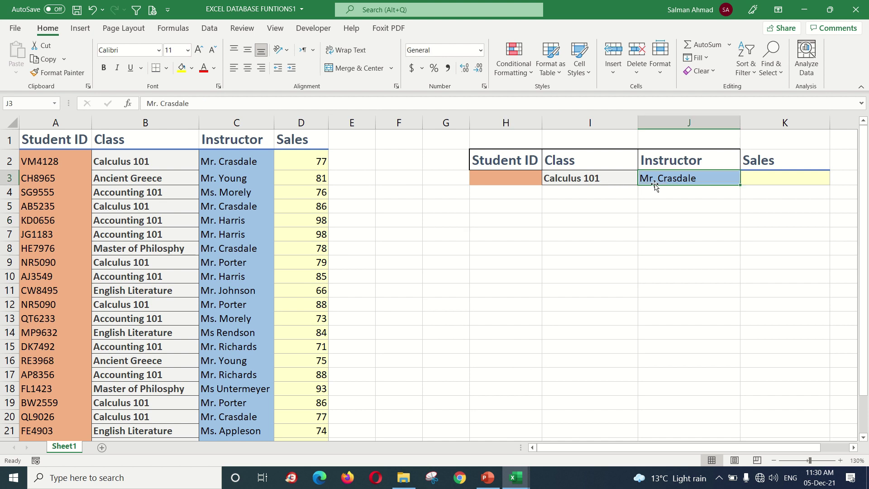
pyautogui.press('Delete')
pyautogui.click(507, 217)
pyautogui.write('=')
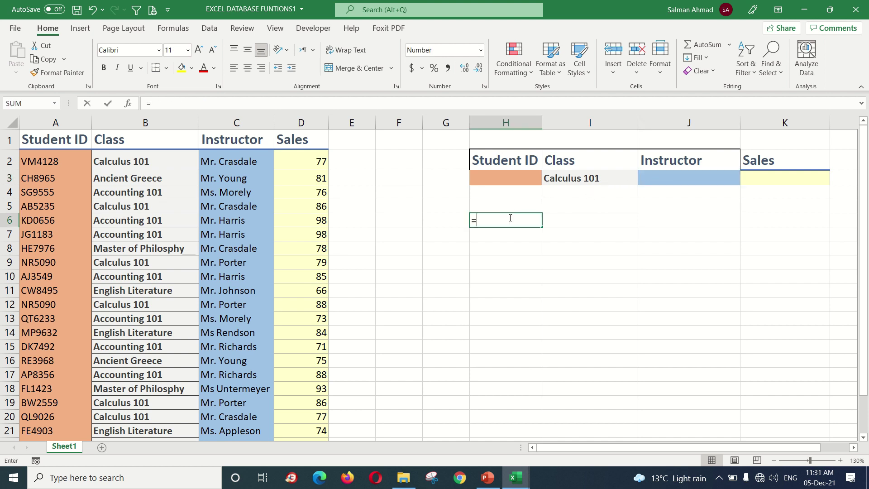
pyautogui.write('DMIN(')
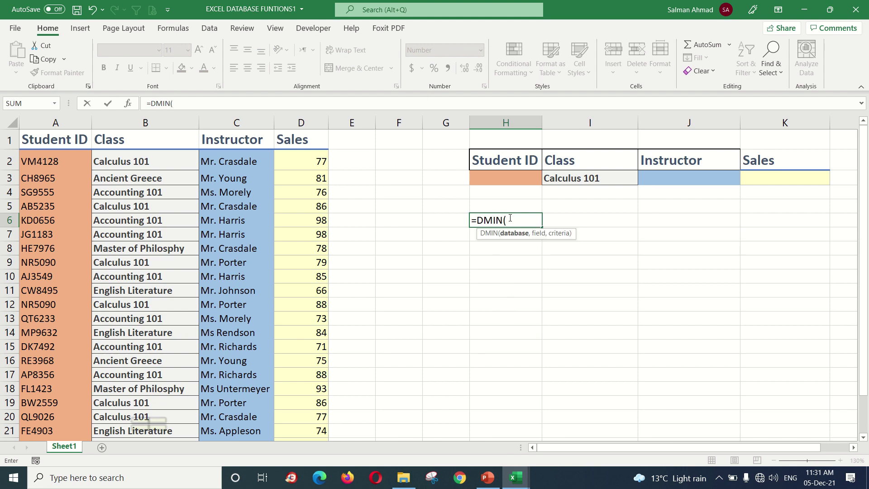
pyautogui.write('DA')
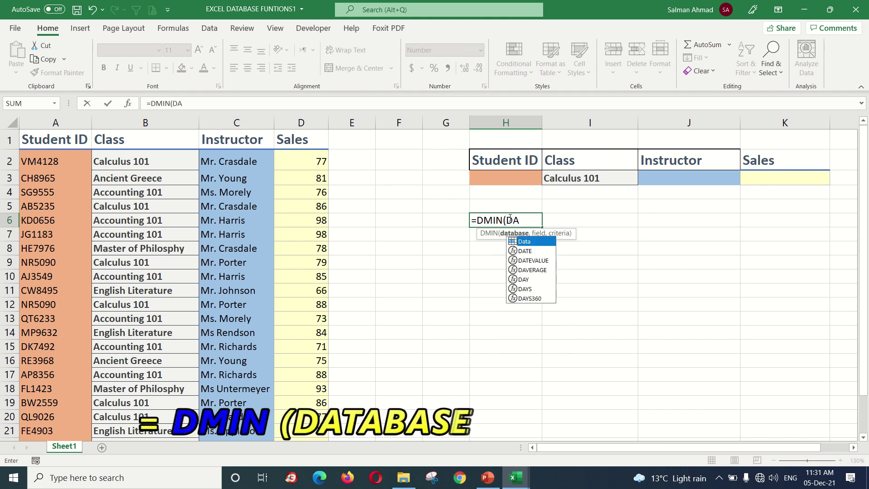
pyautogui.write('TA,')
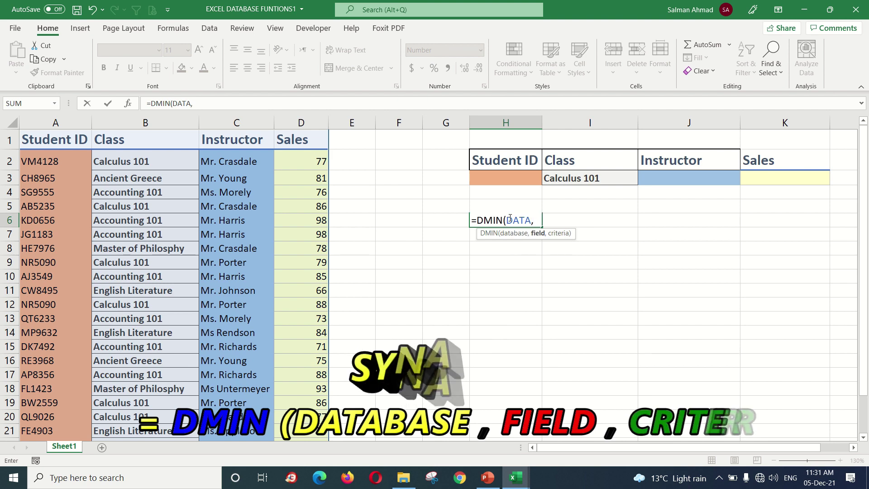
pyautogui.write('SALE')
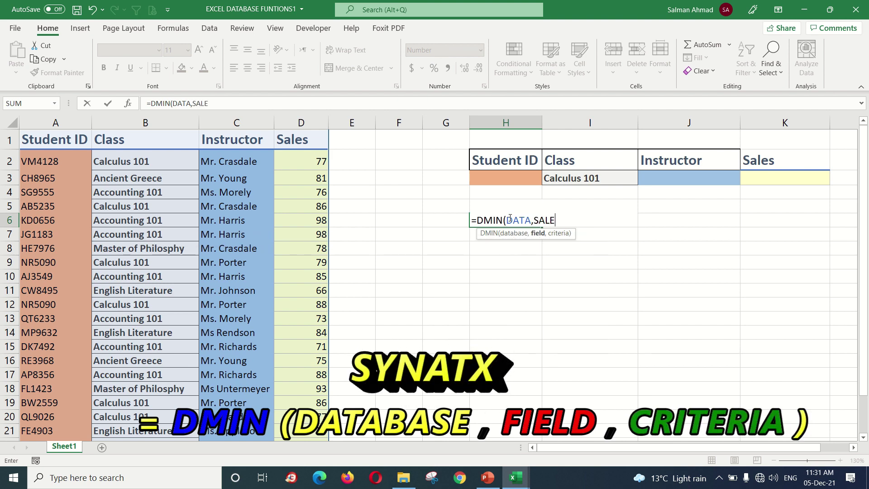
pyautogui.press('BackSpace')
pyautogui.press('BackSpace')
pyautogui.press('BackSpace')
pyautogui.press('BackSpace')
pyautogui.write('"SALES"')
pyautogui.write(',')
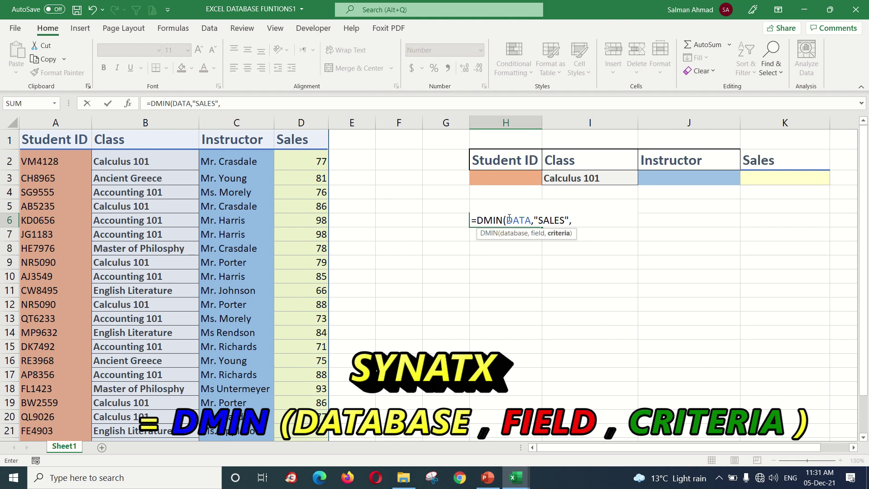
pyautogui.write('CI')
pyautogui.press('BackSpace')
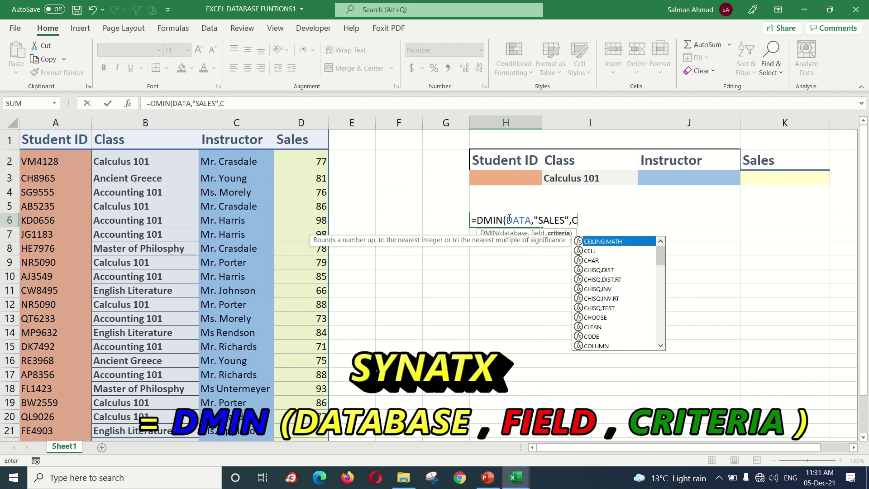
pyautogui.write('R')
pyautogui.press('Tab')
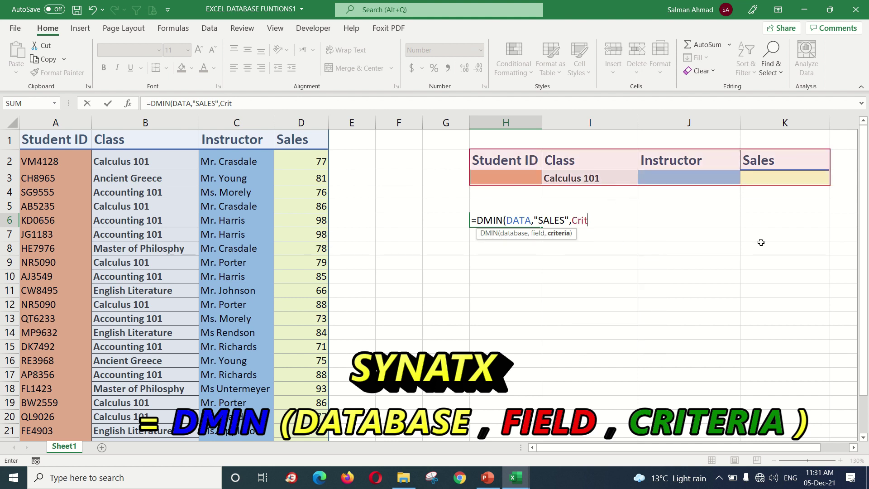
pyautogui.write(')')
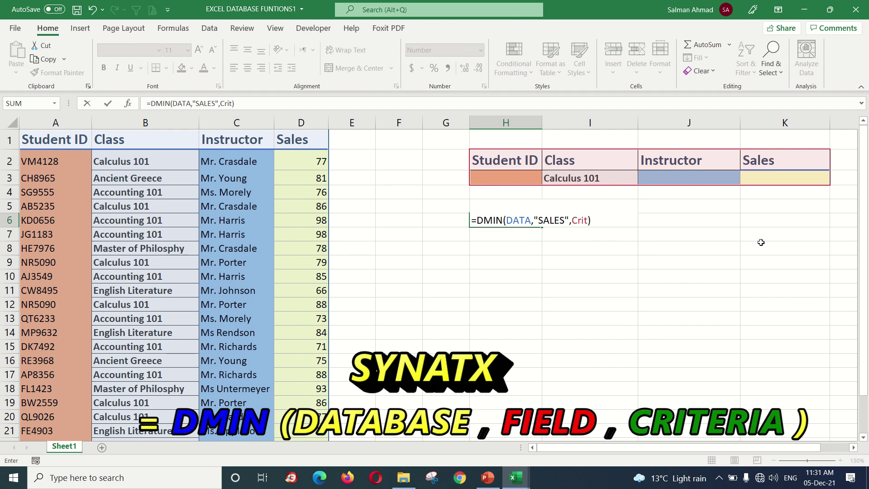
pyautogui.press('Return')
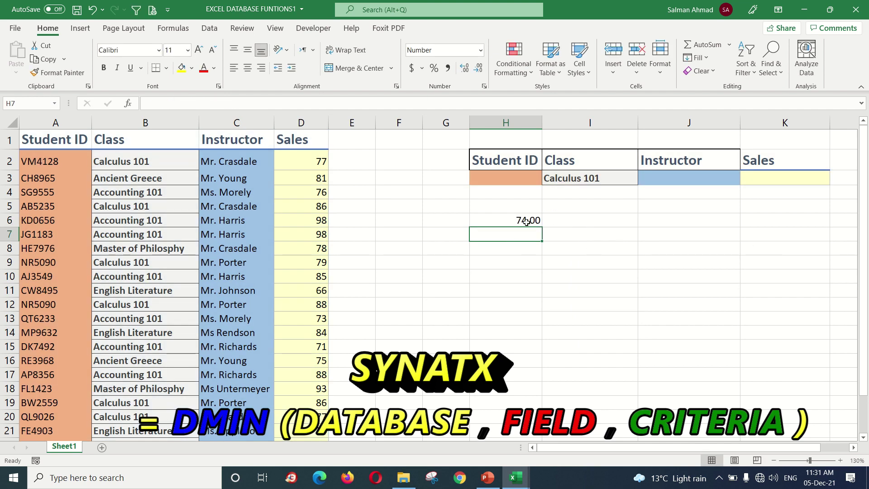
pyautogui.click(527, 218)
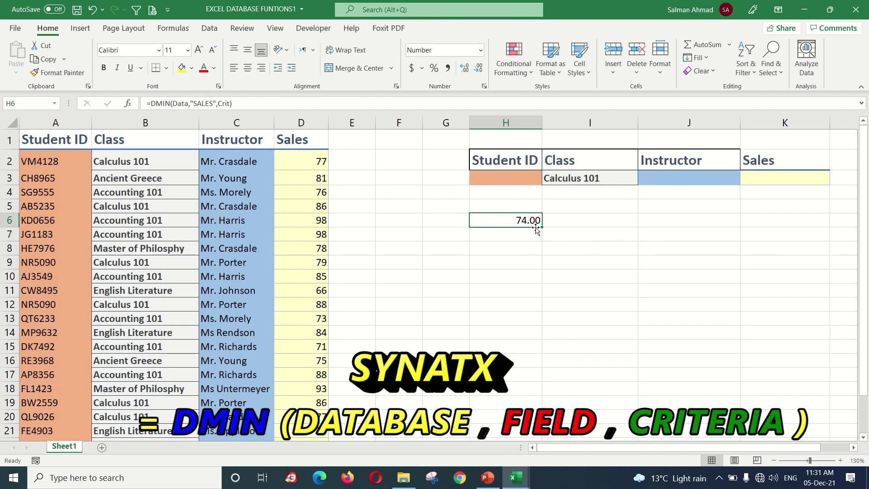